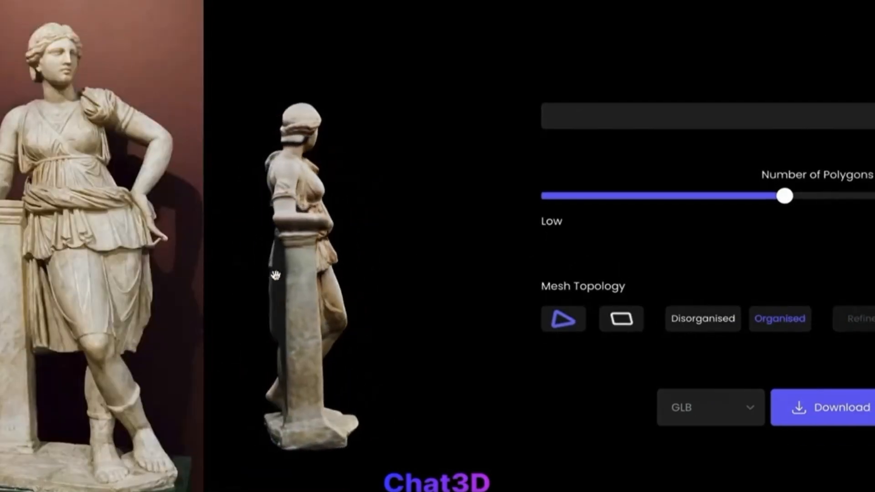
- Rotate the classical statue model, then open the axe model in the 3D viewer and inspect it from several sides
drag(275, 276, 356, 273)
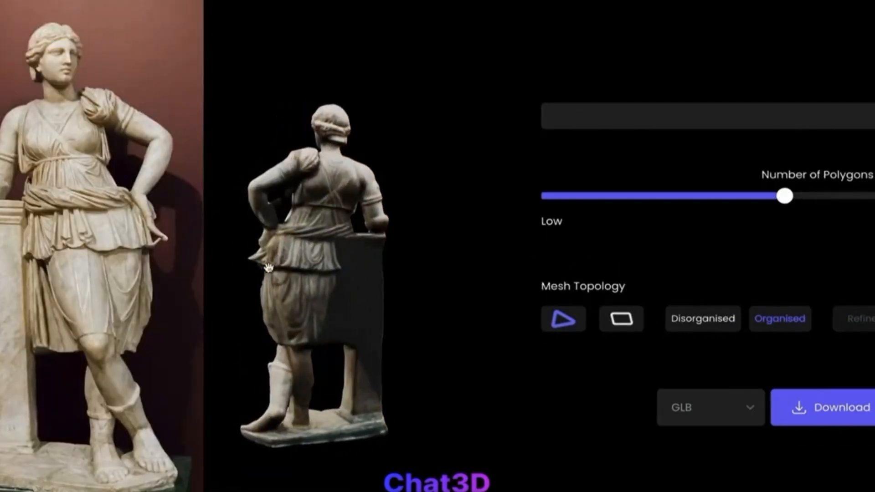
drag(268, 268, 472, 267)
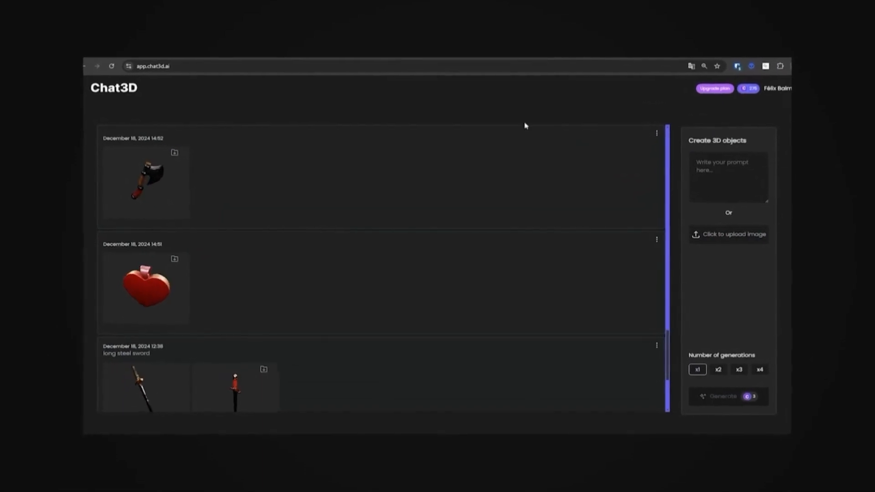
click(157, 183)
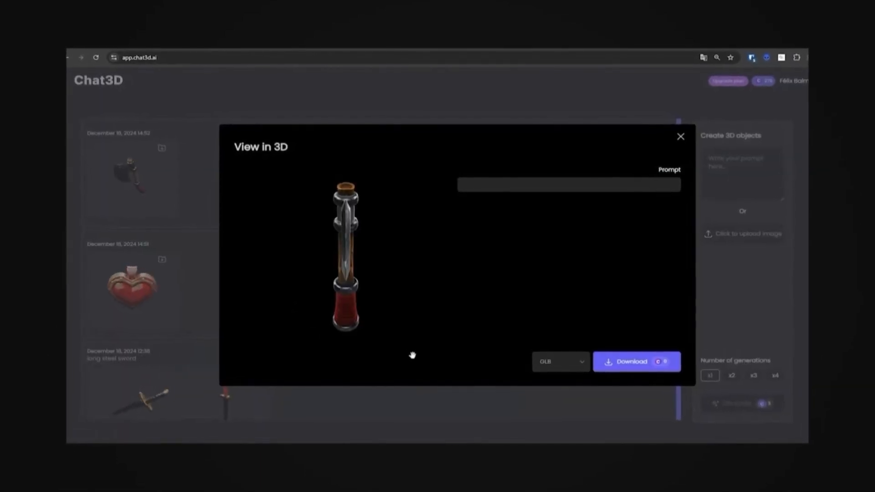
drag(386, 355, 250, 355)
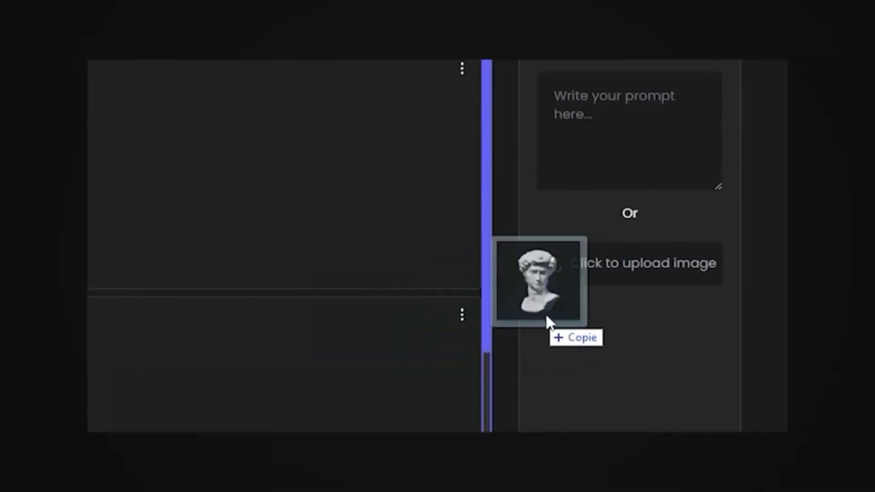
- Upload the marble bust image as the source for creating a 3D object
drag(547, 319, 620, 273)
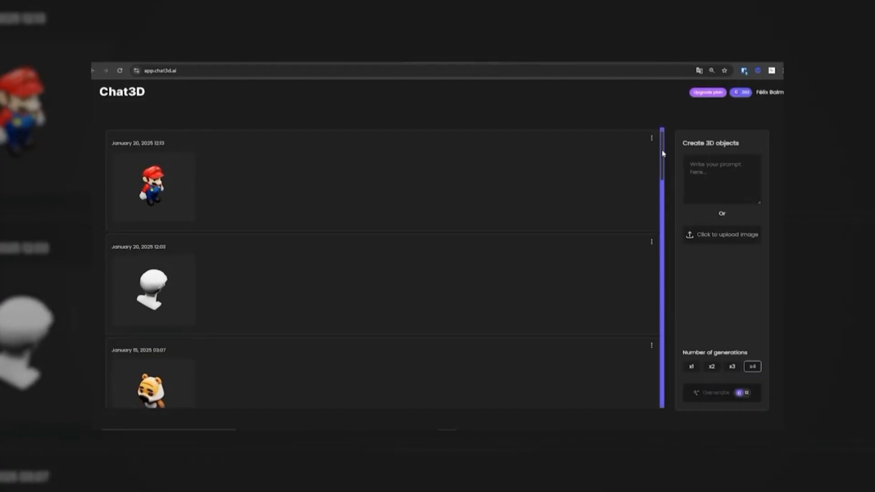
- Browse down through the previously generated 3D models in the library
scroll(662, 132, down, 2)
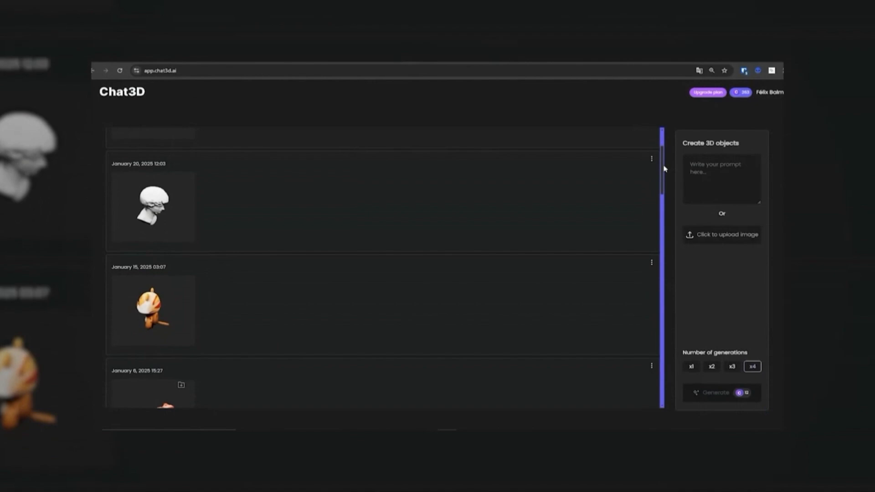
scroll(663, 169, down, 3)
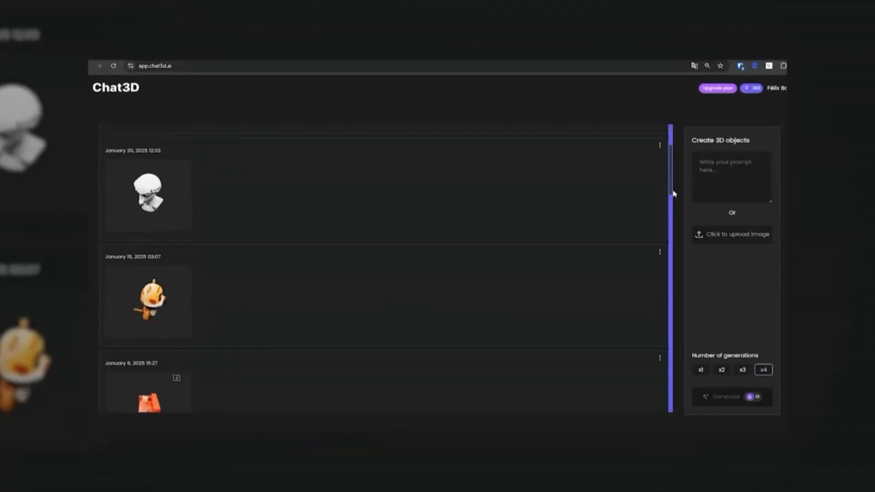
scroll(672, 185, down, 3)
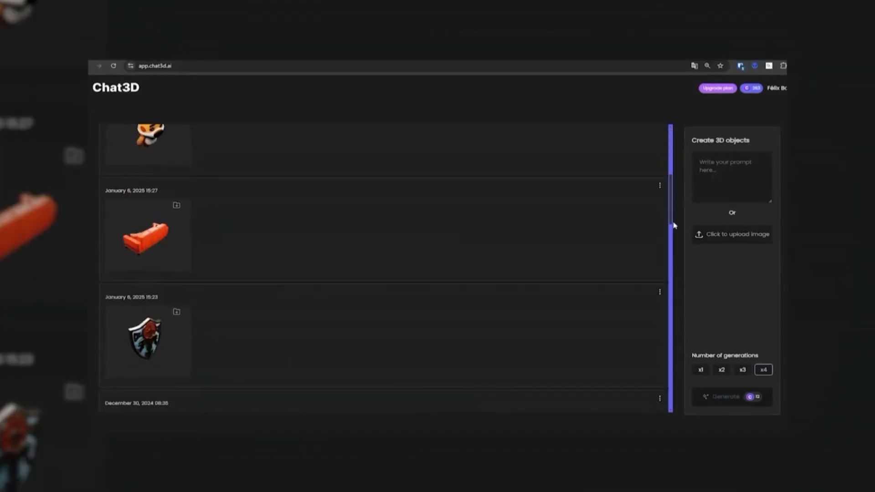
drag(674, 226, 666, 365)
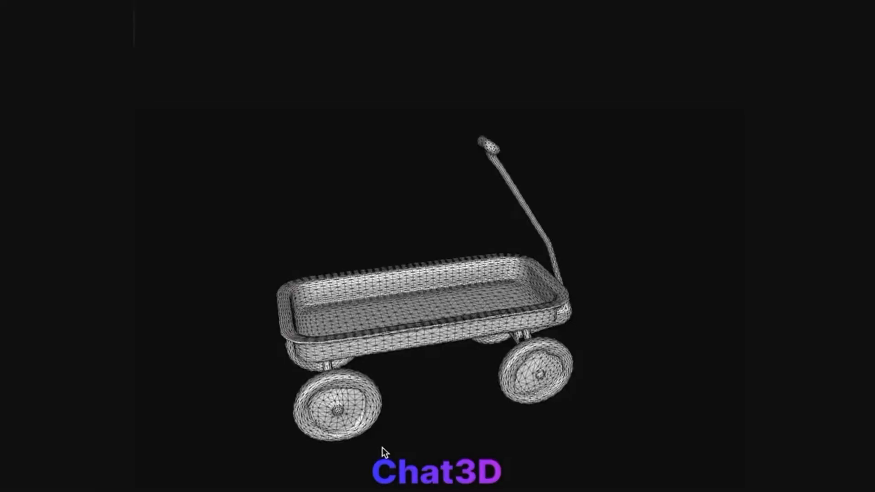
- Inspect the toy wagon and white bar stool models from several angles, including their wireframes
drag(382, 447, 642, 414)
drag(277, 357, 318, 358)
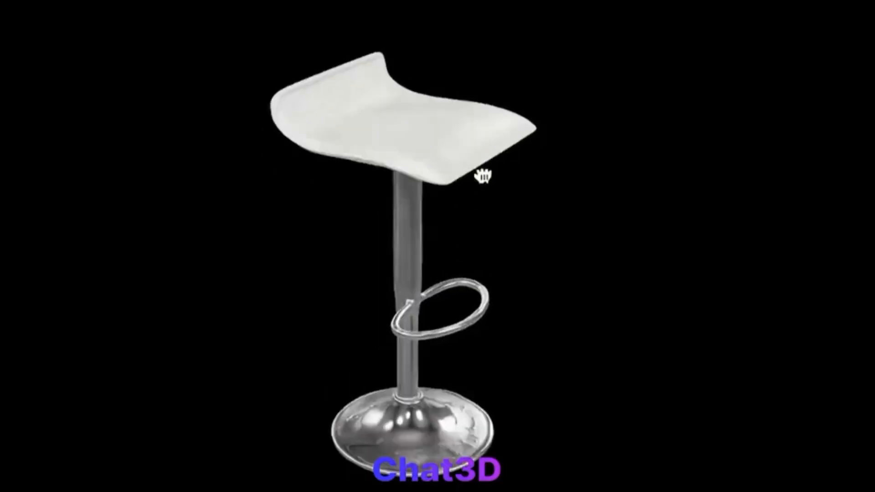
drag(479, 172, 666, 136)
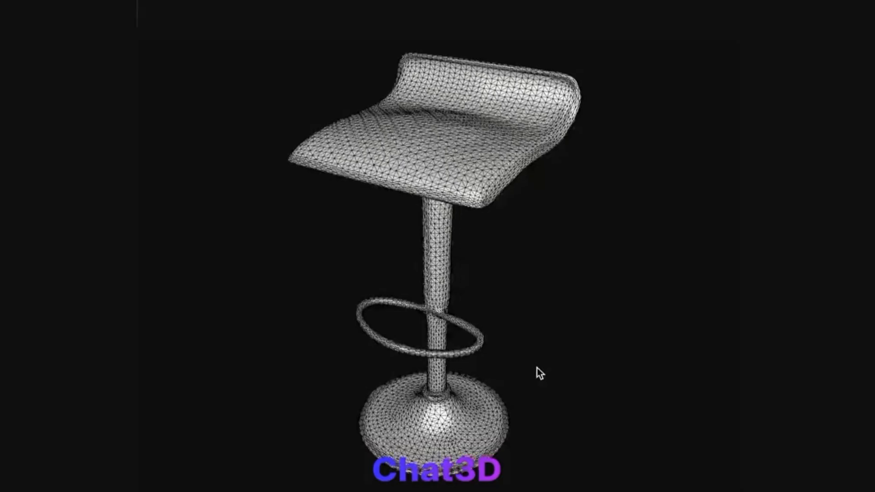
drag(536, 371, 512, 218)
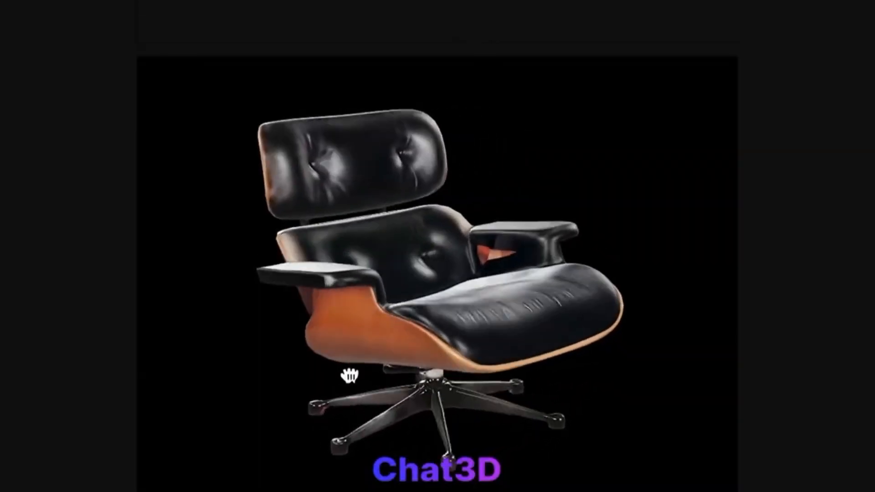
- Inspect the lounge chair model from the front, side and back in textured and wireframe views
drag(351, 371, 402, 371)
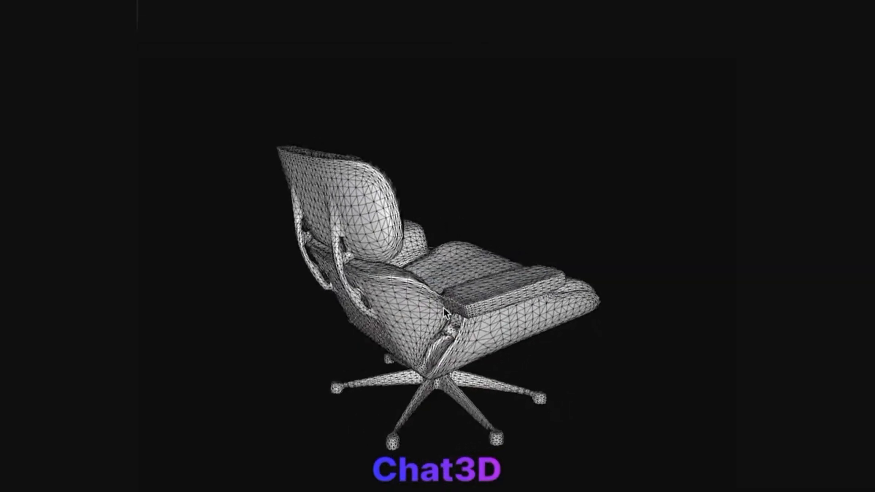
drag(444, 308, 590, 307)
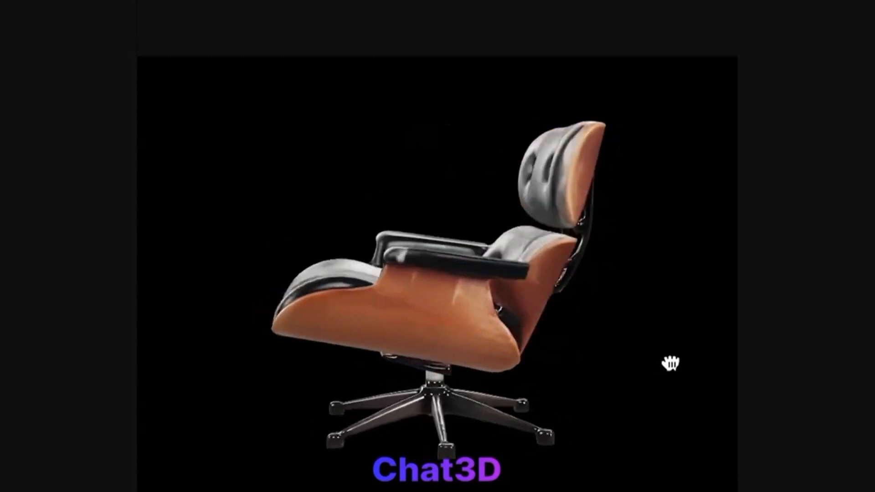
drag(670, 361, 736, 362)
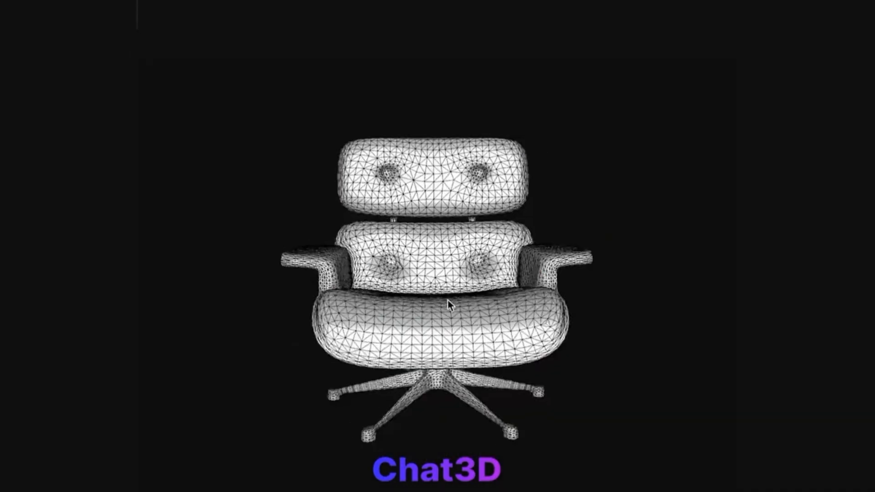
drag(447, 300, 530, 367)
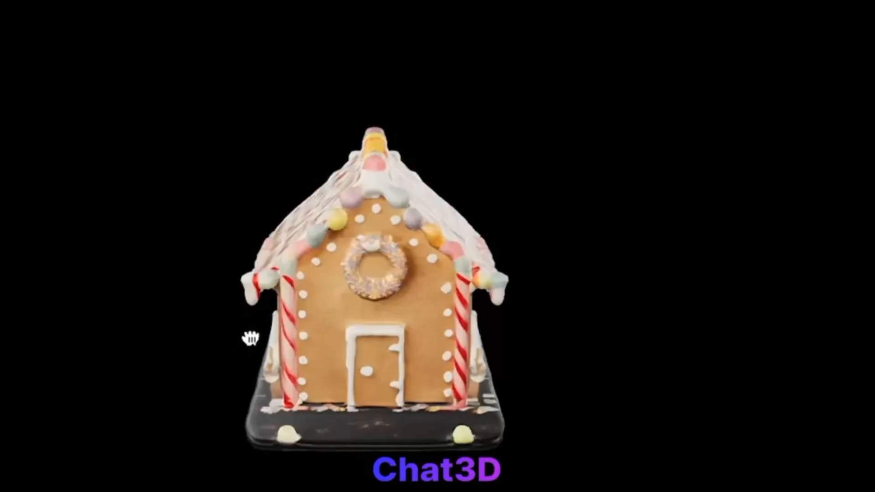
- Rotate the gingerbread house and pink panther models to examine their surfaces and mesh
drag(250, 338, 72, 363)
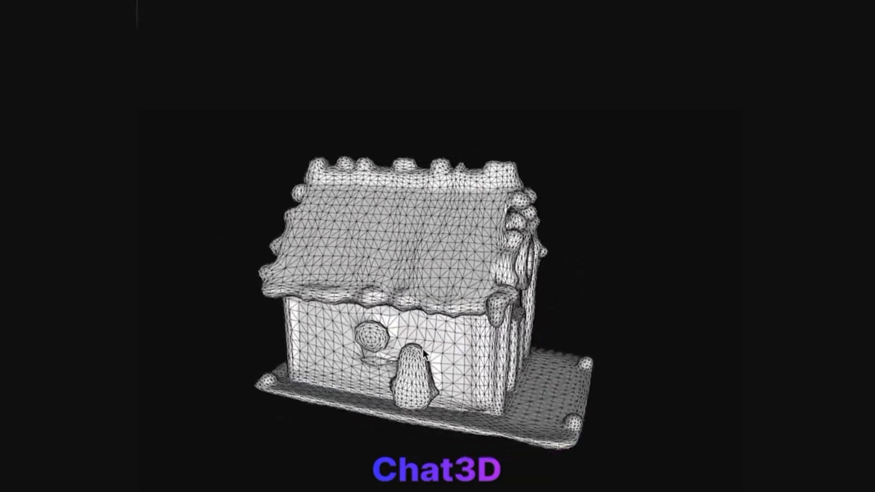
drag(424, 353, 626, 383)
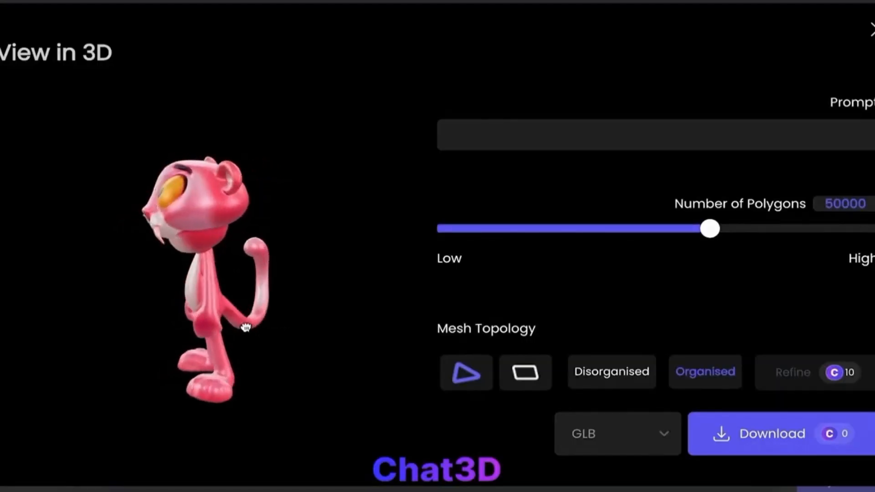
drag(246, 327, 40, 328)
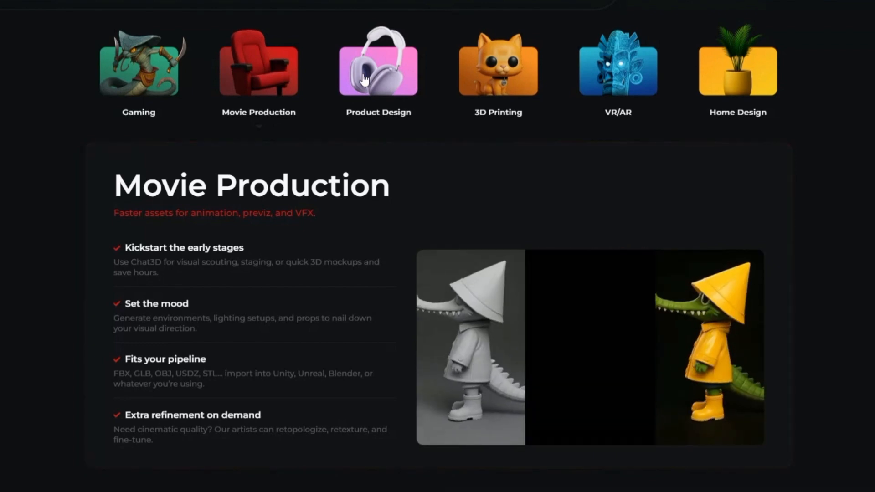
- View the Product Design, 3D Printing and VR/AR use cases on the website
click(339, 101)
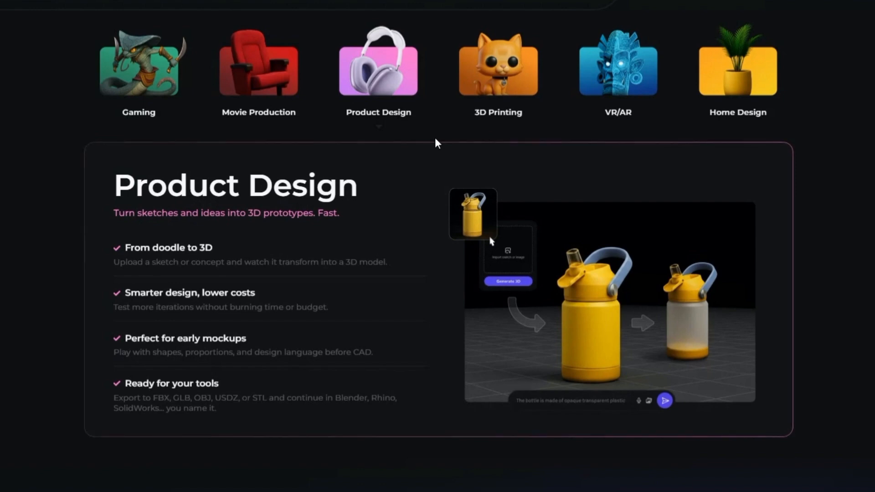
click(491, 98)
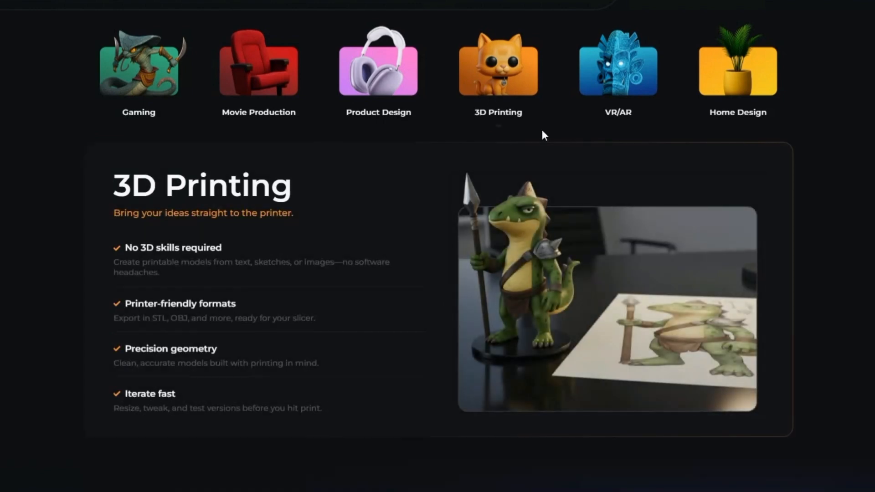
click(617, 89)
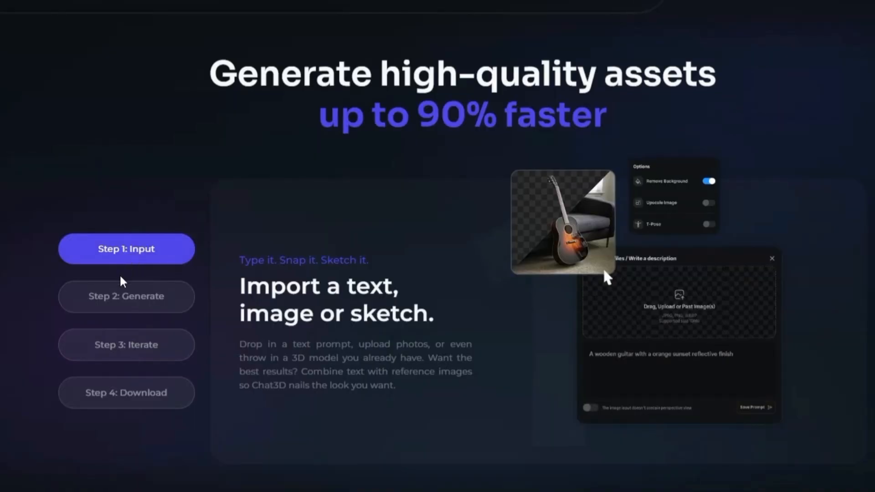
- View the Generate, Iterate and Download stages of the asset creation workflow
click(129, 301)
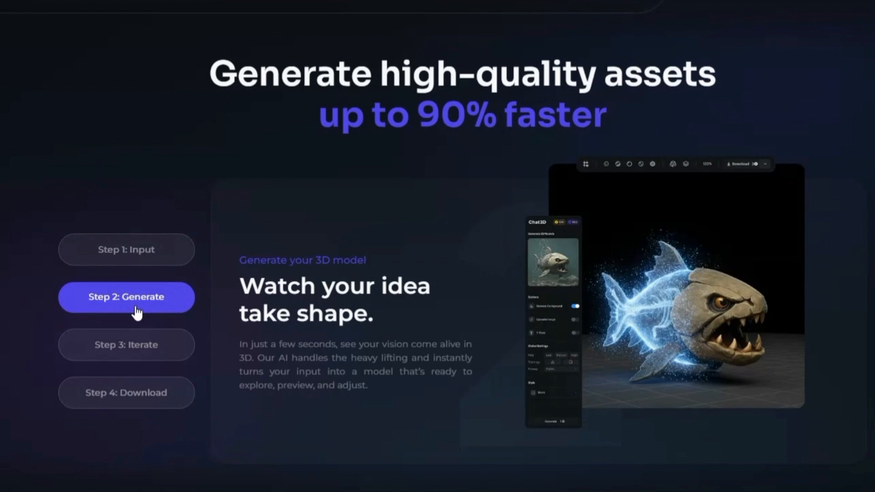
click(135, 360)
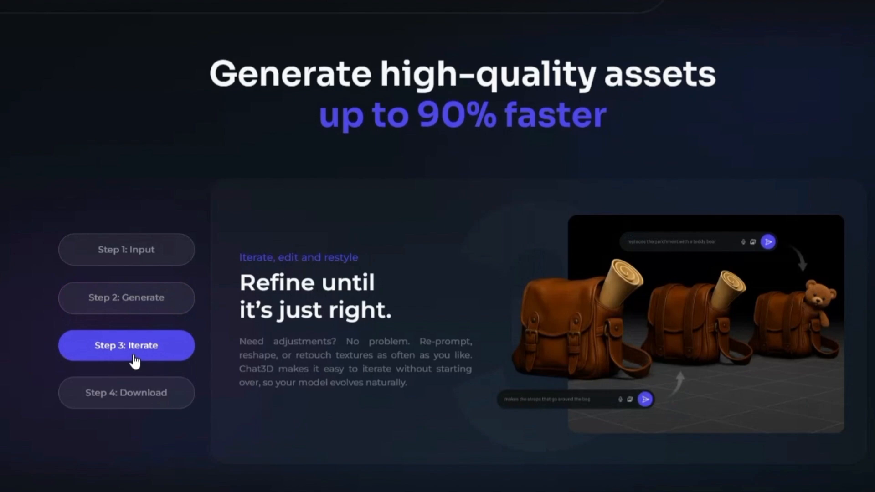
click(128, 399)
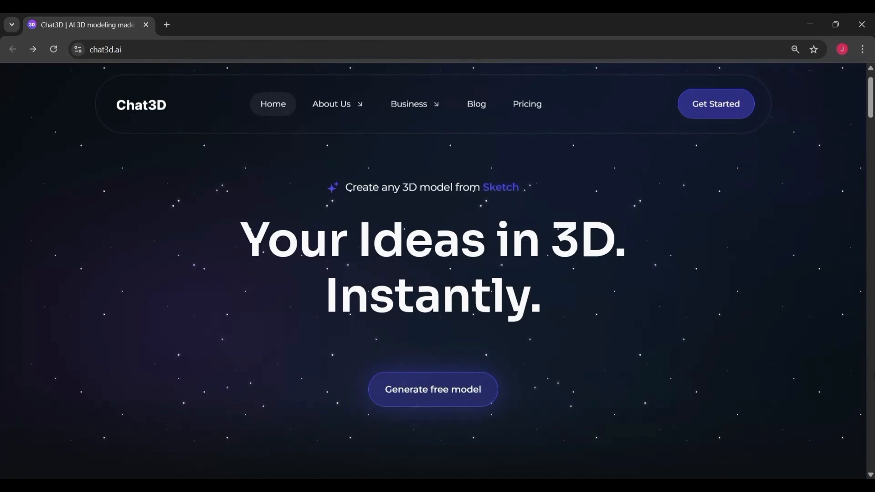
- Start from the Chat3D homepage and sign in with the existing Google account
click(715, 106)
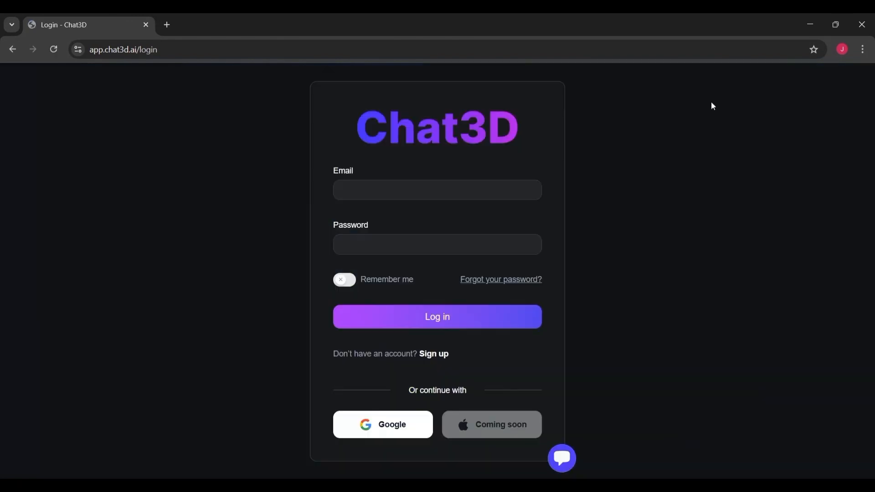
click(396, 435)
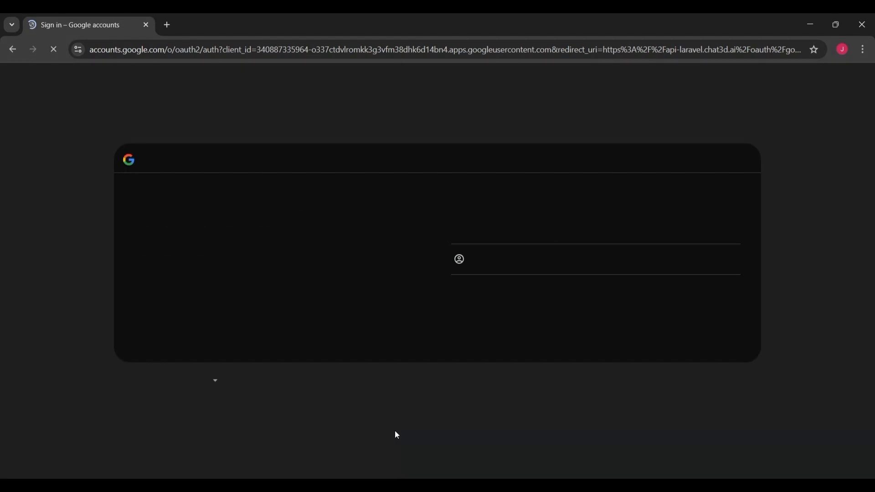
click(530, 224)
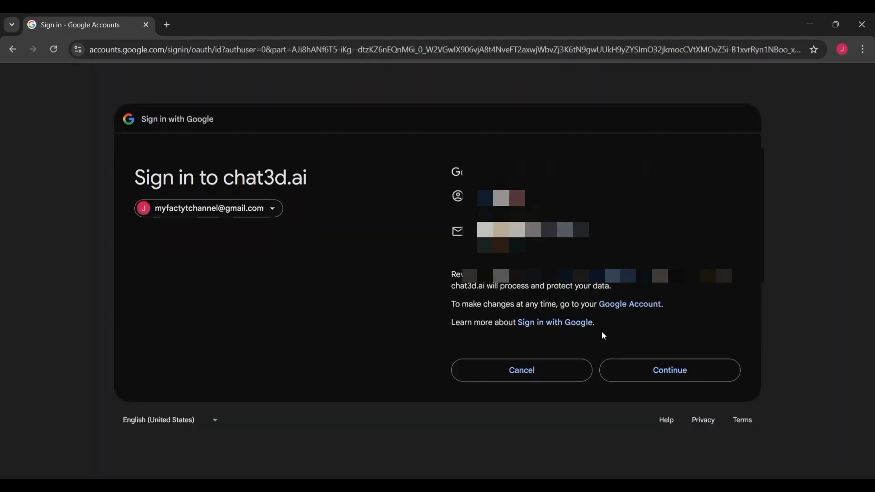
click(670, 381)
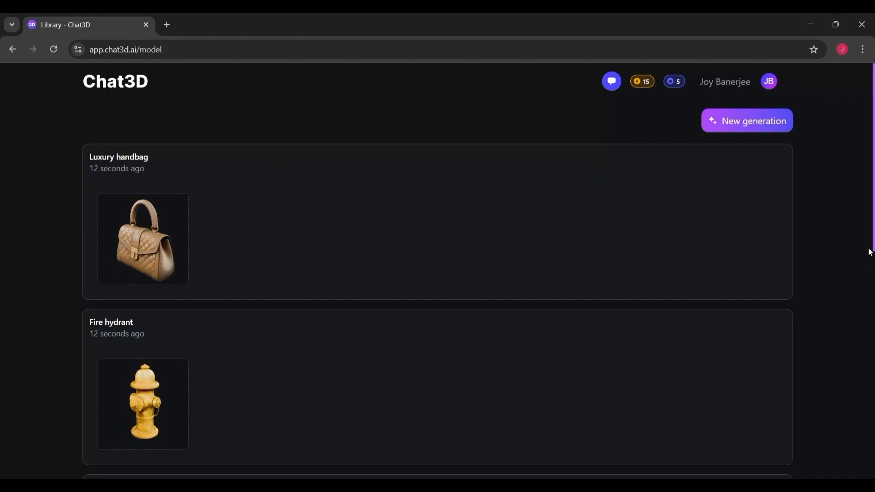
- Look through the sample models in the library and return to the first entry
scroll(873, 244, down, 10)
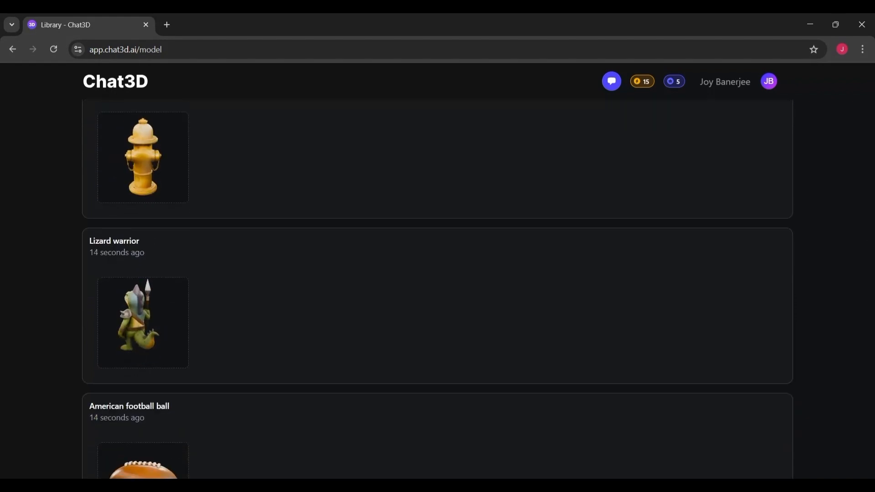
scroll(438, 289, down, 1)
scroll(855, 304, up, 10)
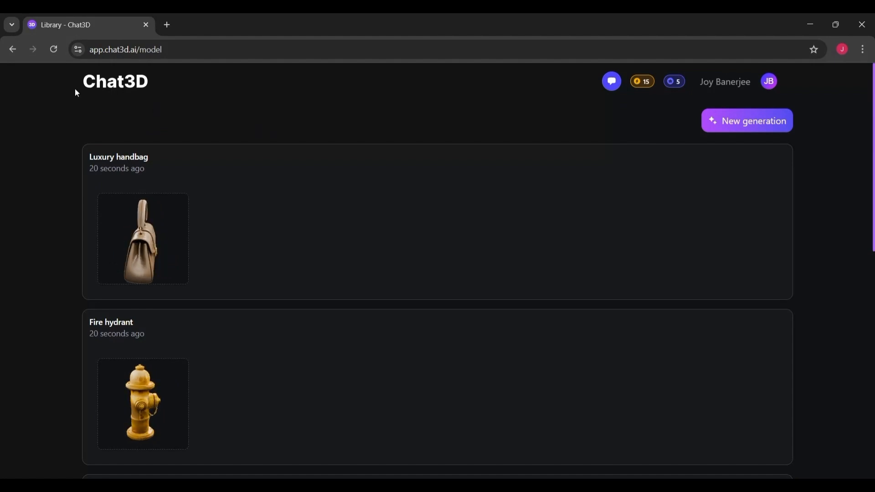
- Capture a screen snip of the model library page
key(super+shift+s)
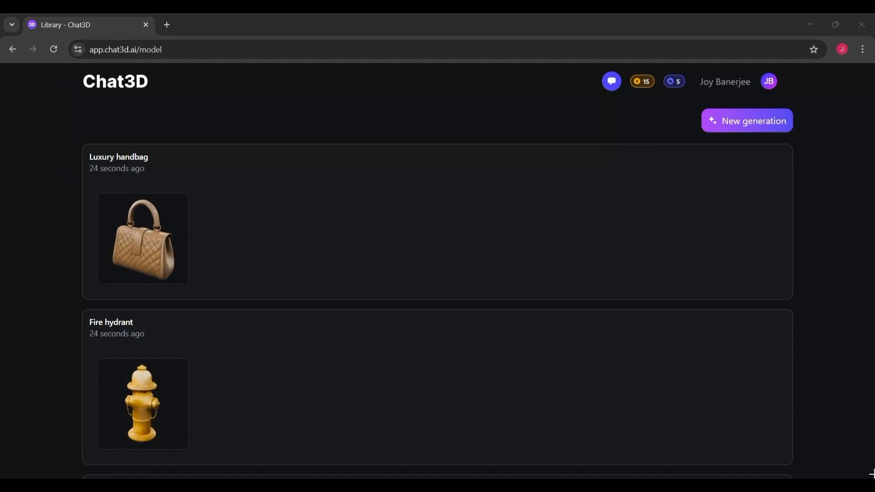
drag(873, 475, 874, 478)
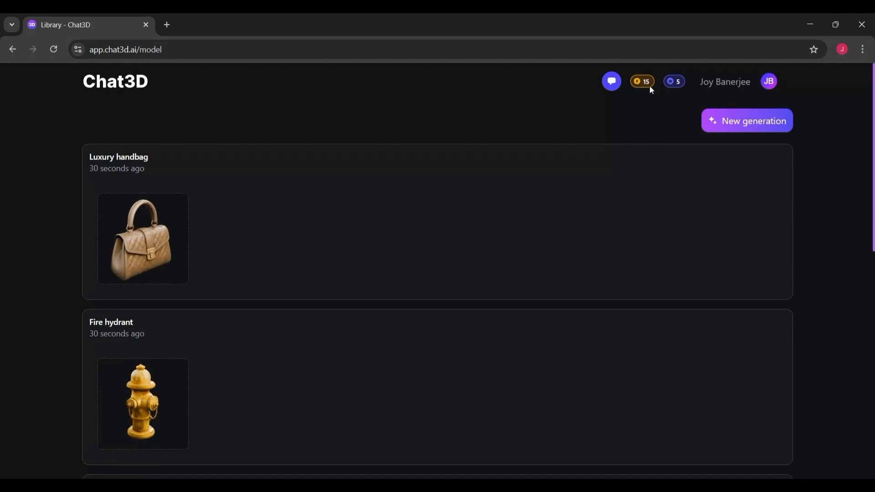
- Check the chat option in the page header and open the account menu
click(611, 85)
click(618, 151)
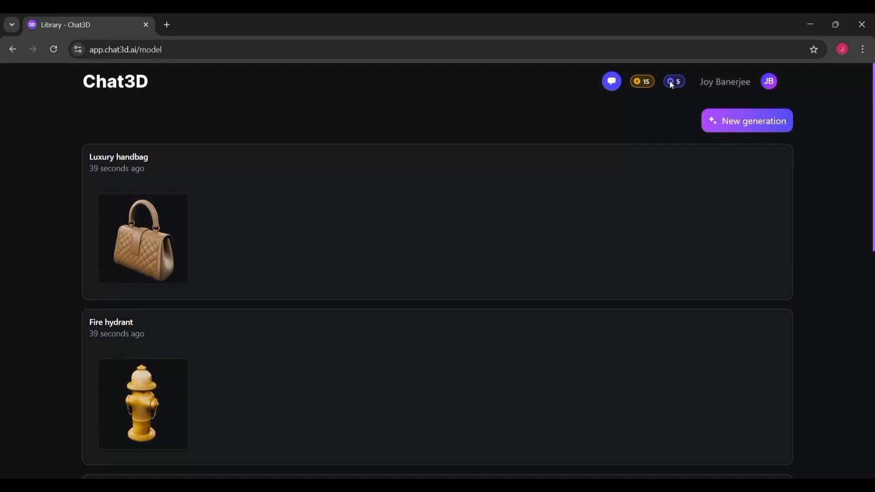
click(724, 87)
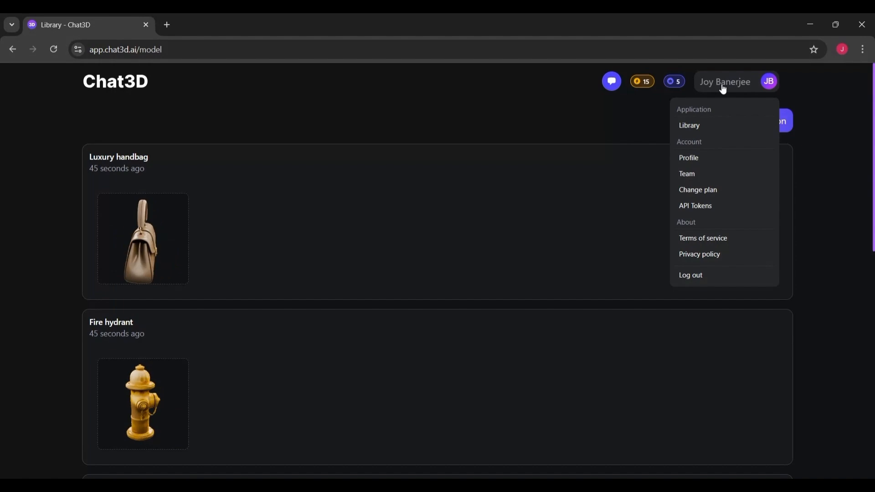
- Start a new generation and review the background removal, image upscaling, T-Pose and privacy options
click(860, 199)
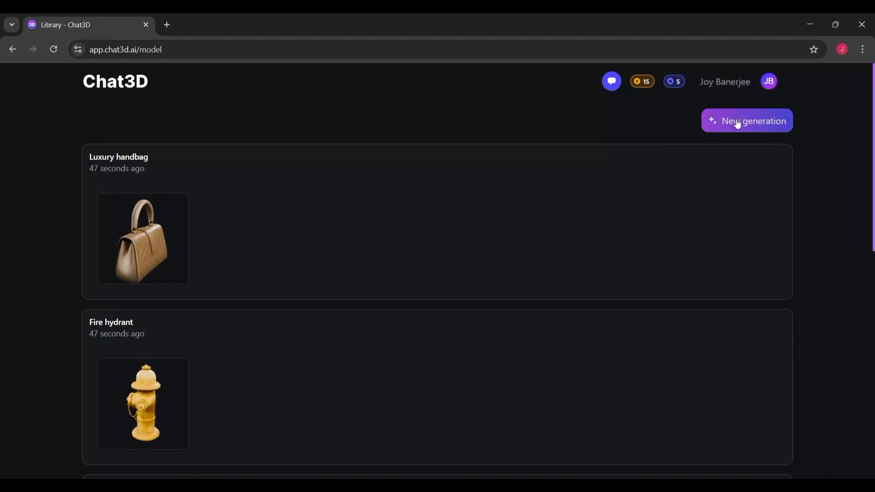
click(754, 126)
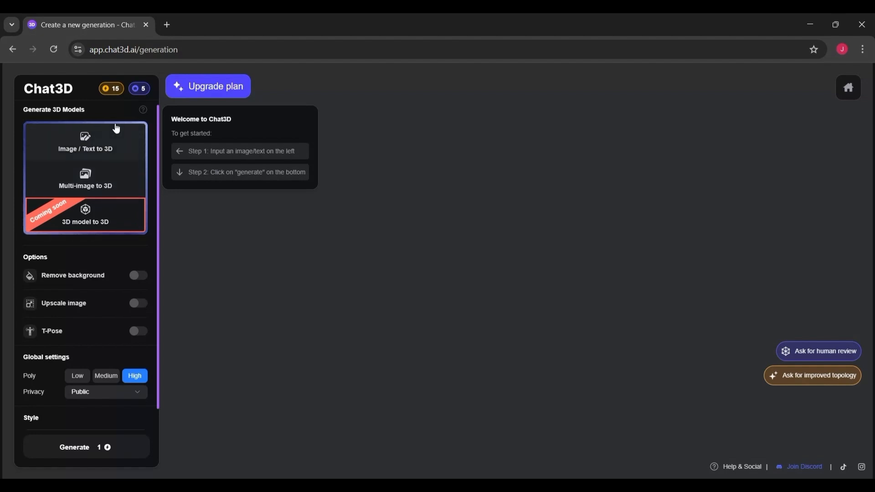
mouse_move(123, 279)
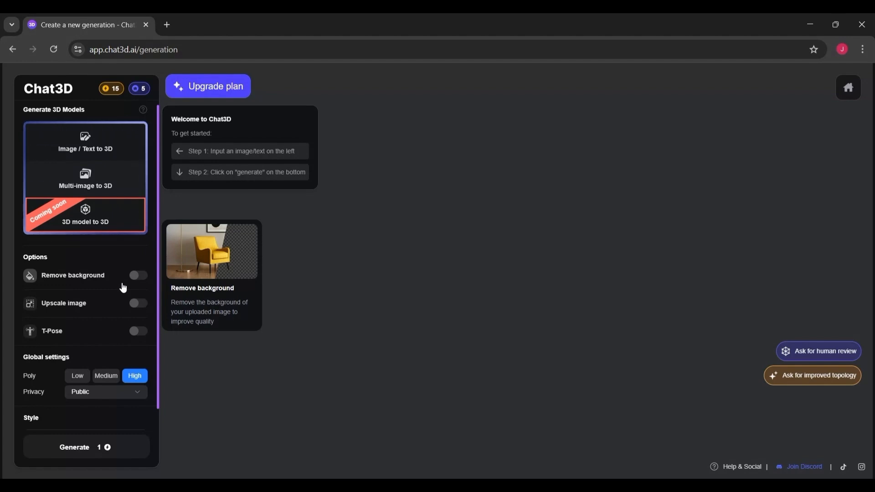
mouse_move(137, 310)
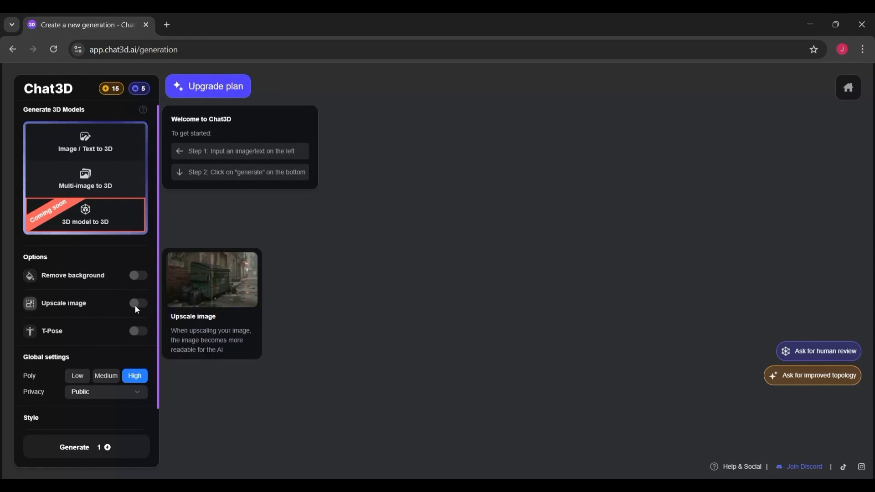
mouse_move(139, 336)
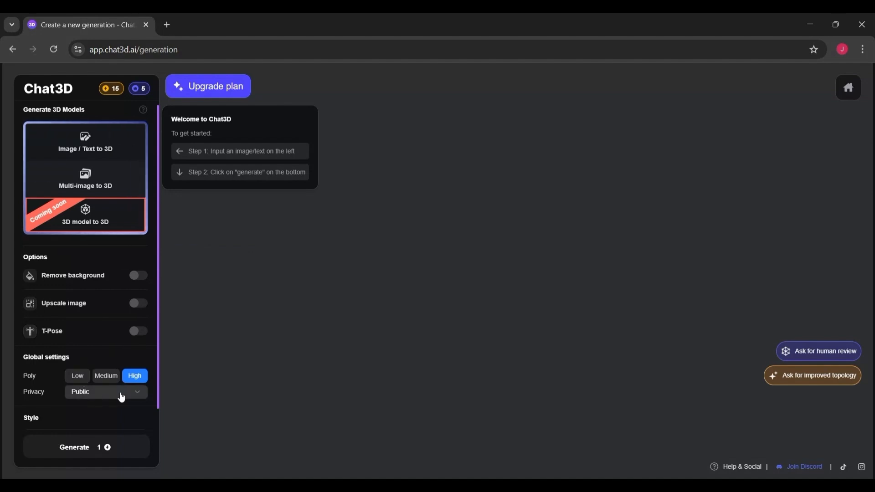
click(139, 394)
click(138, 395)
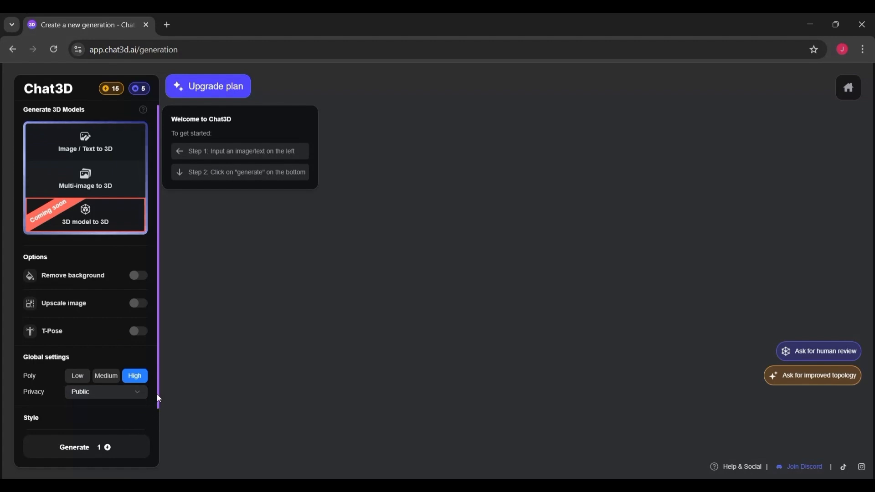
- Choose the Realistic style for the new generation
scroll(157, 394, down, 1)
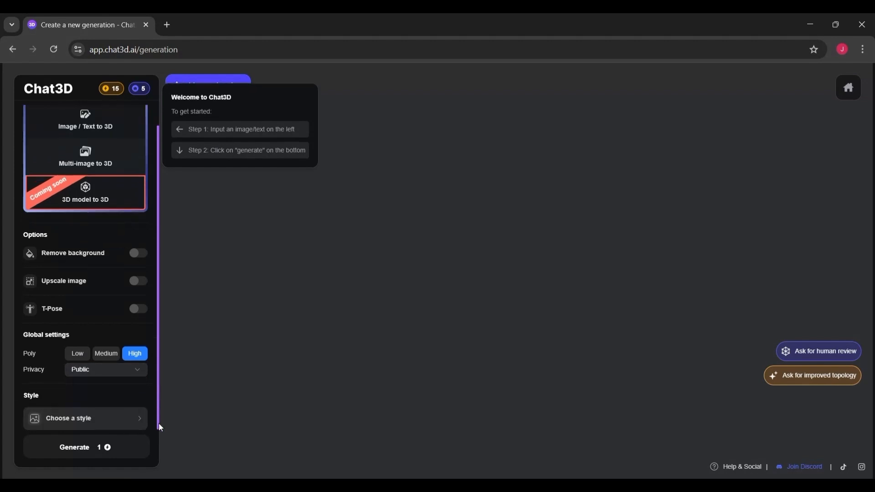
click(130, 430)
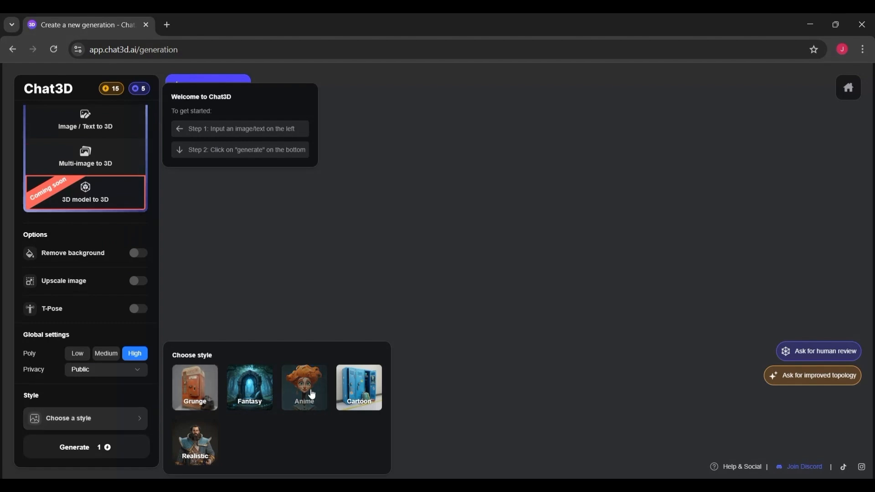
click(191, 449)
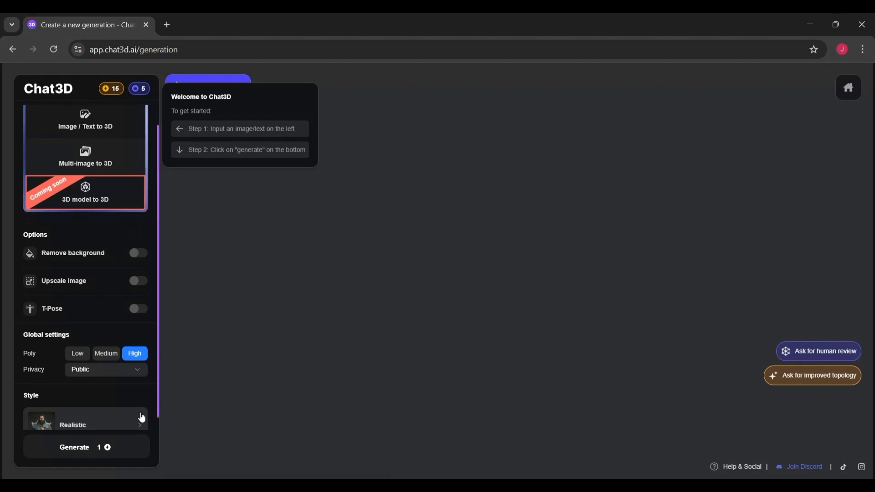
drag(156, 395, 153, 357)
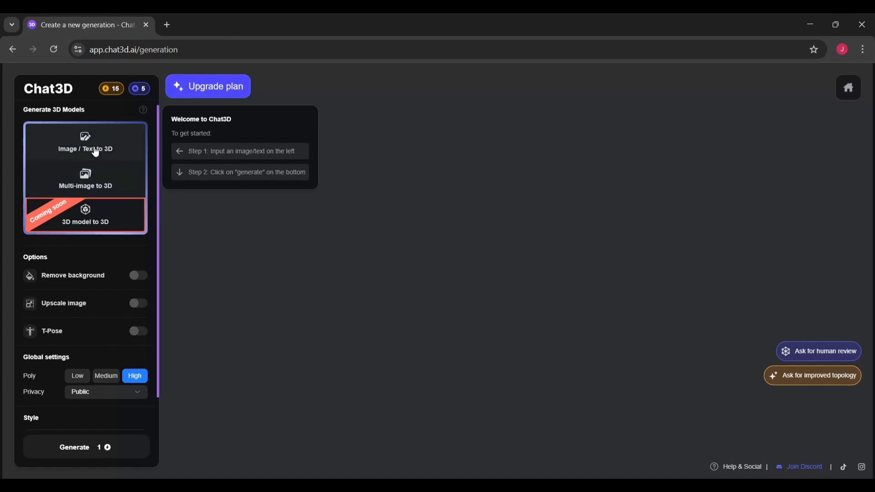
- Check the human review and improved topology offers, and look at the Image / Text to 3D import dialog without entering anything
mouse_move(824, 359)
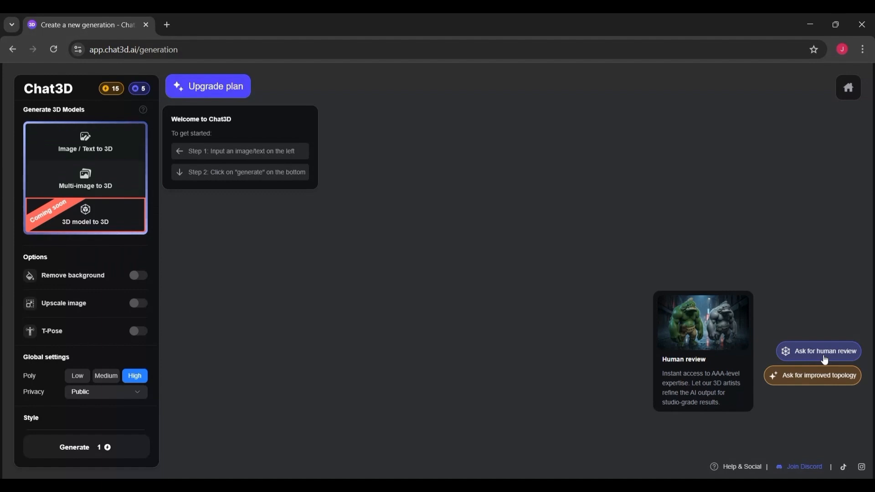
mouse_move(784, 376)
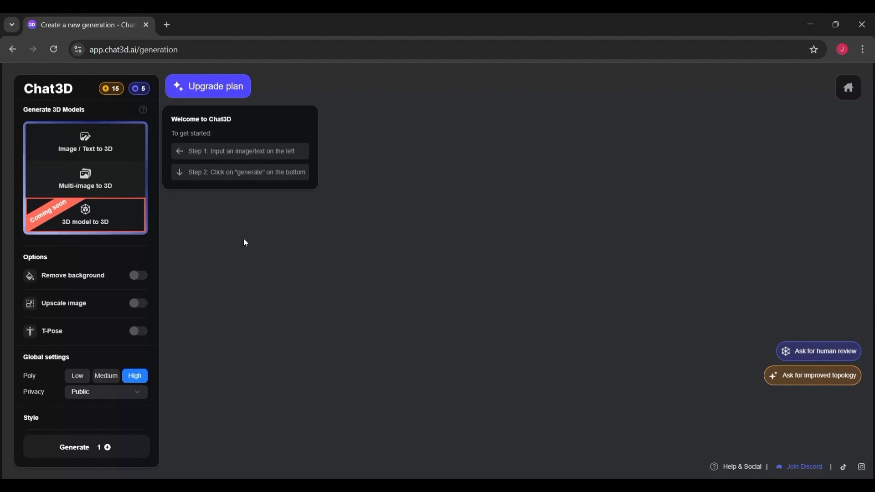
click(107, 149)
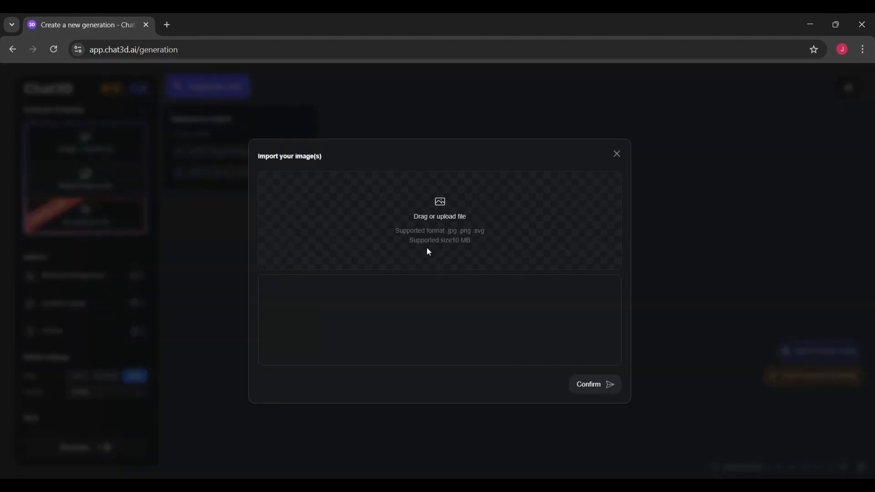
click(447, 301)
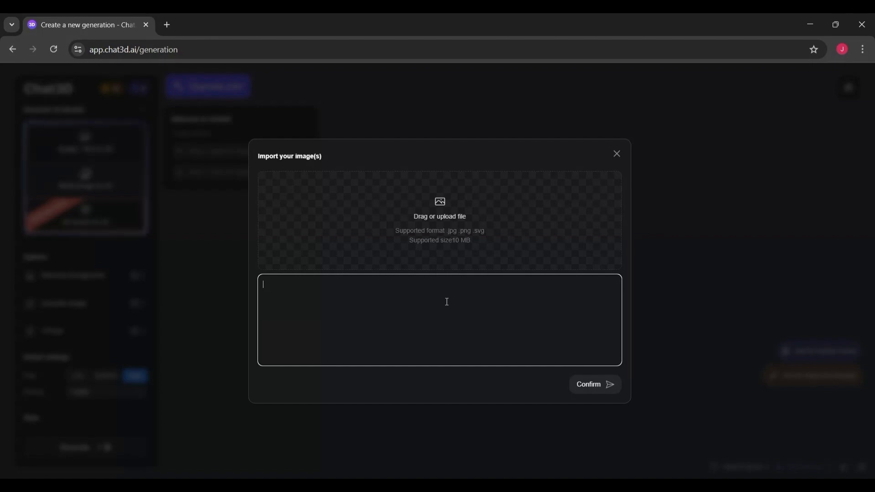
click(617, 153)
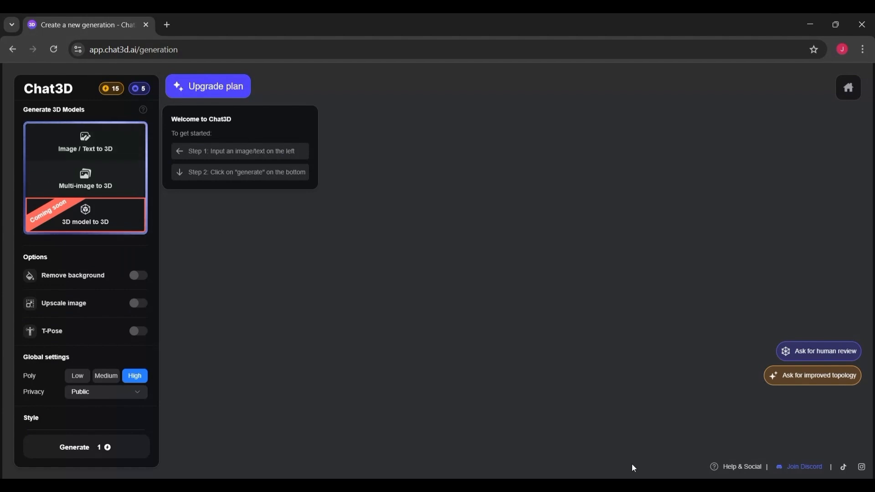
click(634, 487)
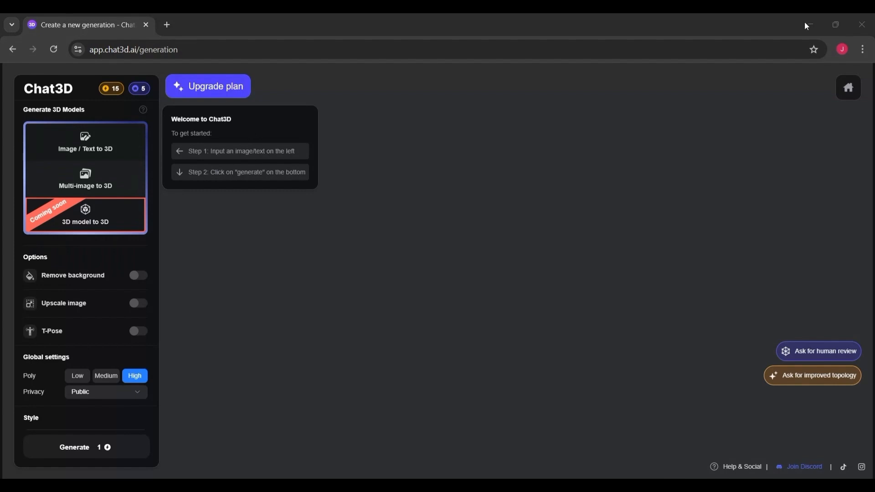
- Generate a 3D model from the text prompt "An ancient temple in a jungle overgrown with moss."
click(89, 146)
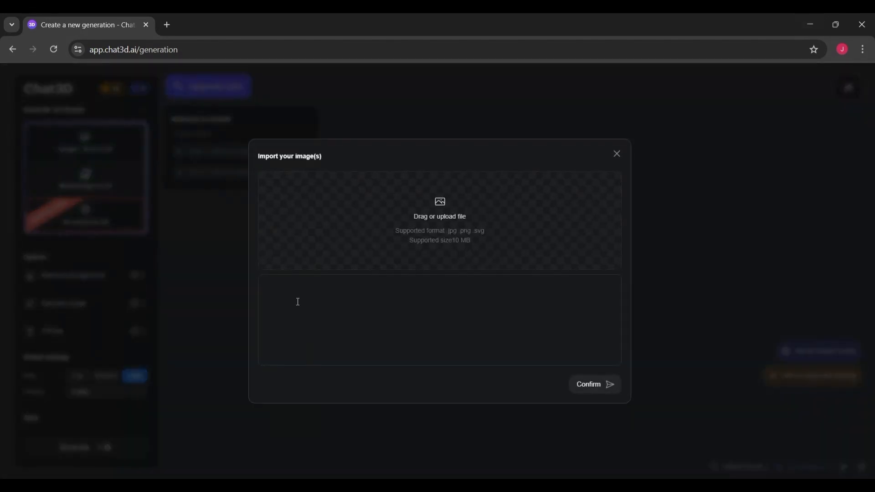
click(282, 286)
text(An ancient temple in a jungle overgrown with moss.)
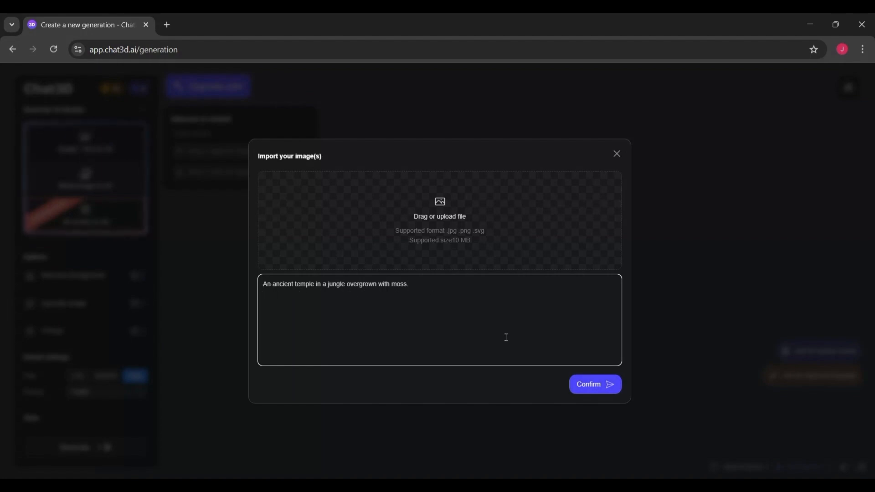
click(580, 385)
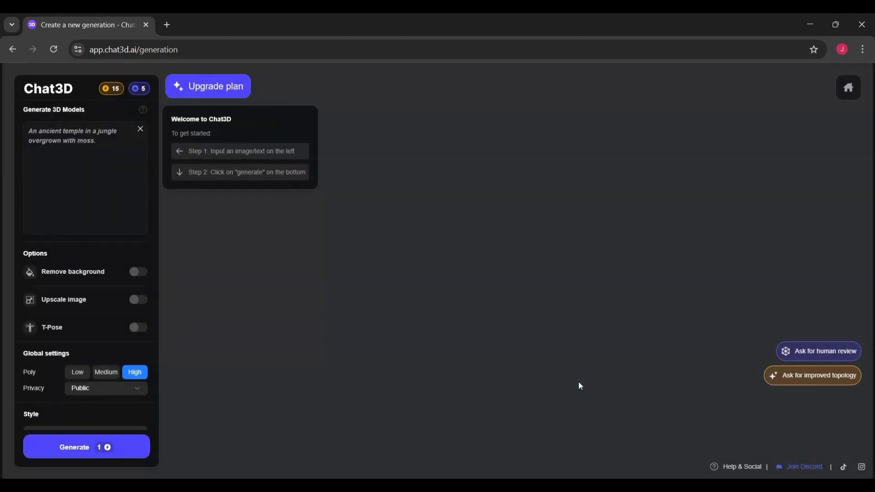
click(90, 450)
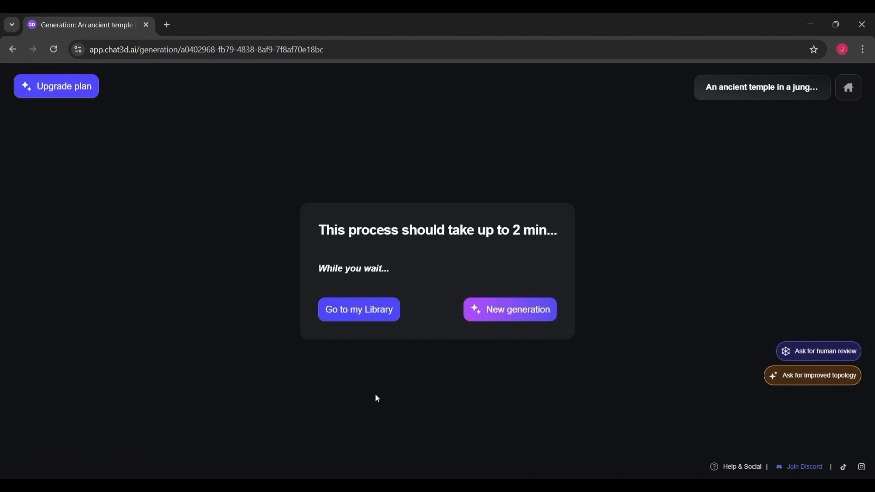
- Capture a screen snip of the generation waiting page and check the human review and improved topology offers
key(super+shift+s)
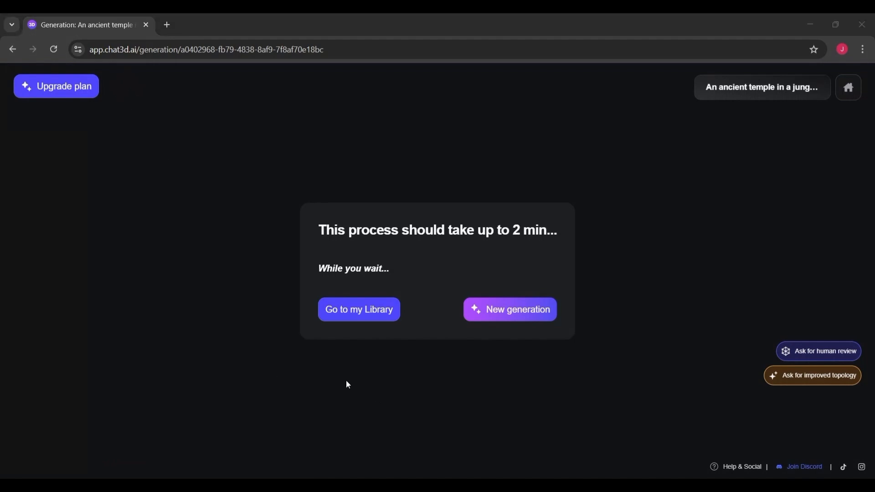
drag(873, 470, 874, 477)
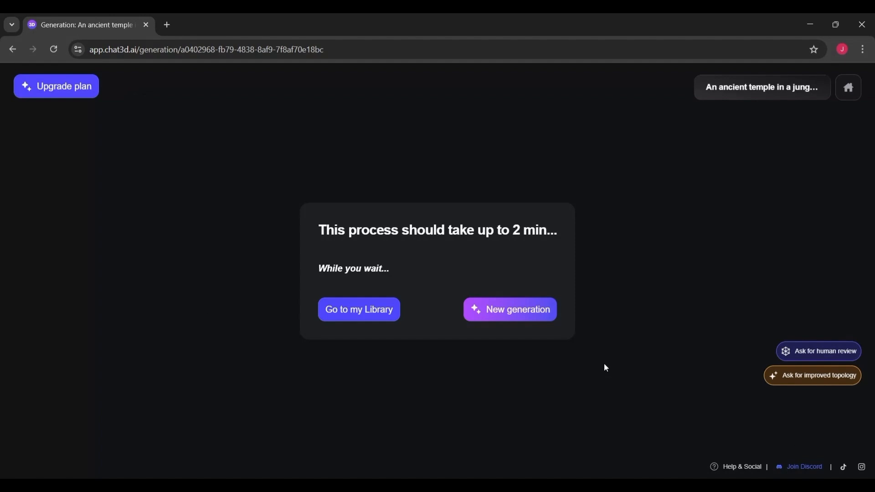
mouse_move(788, 353)
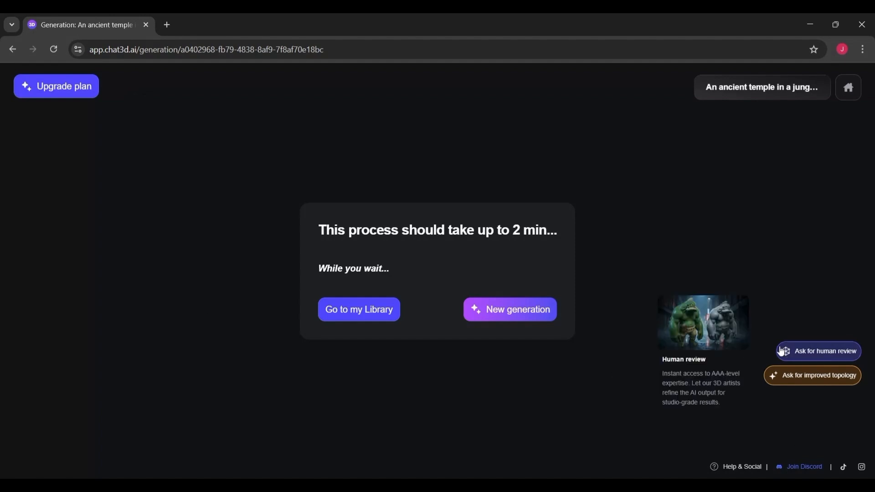
mouse_move(787, 382)
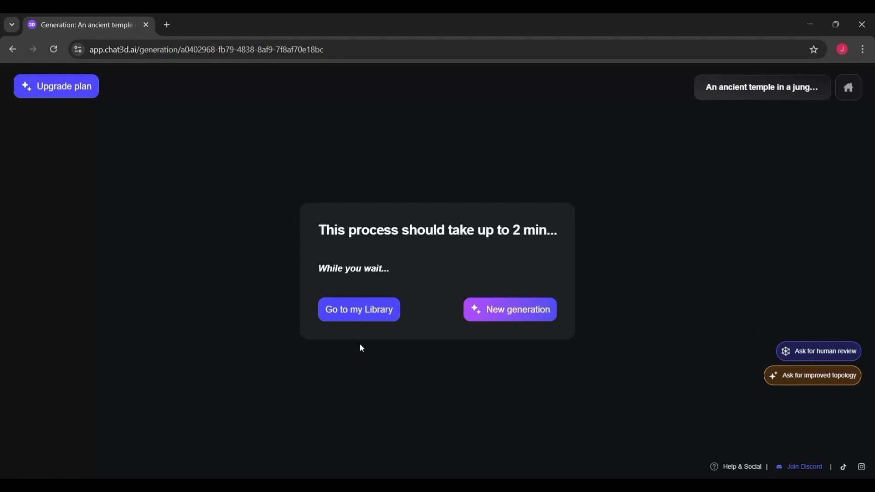
- Go to the library and check the progress of the ancient temple generation and the other entries
click(369, 309)
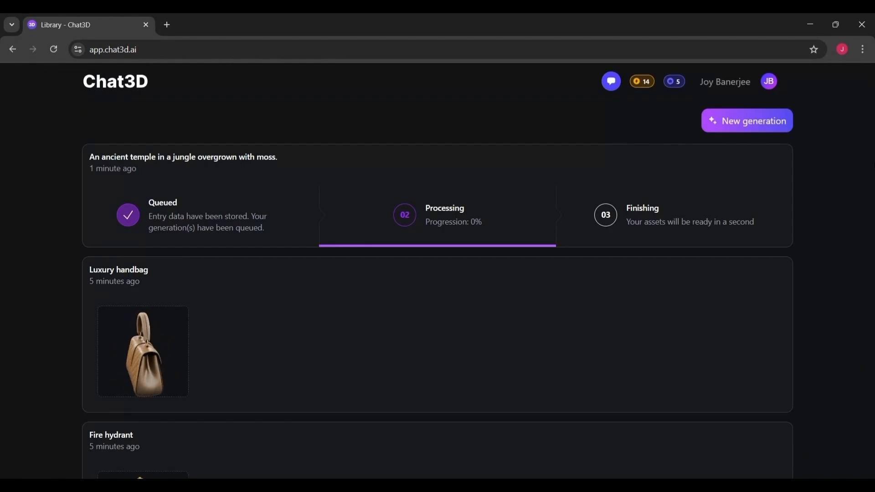
drag(874, 170, 874, 241)
click(836, 236)
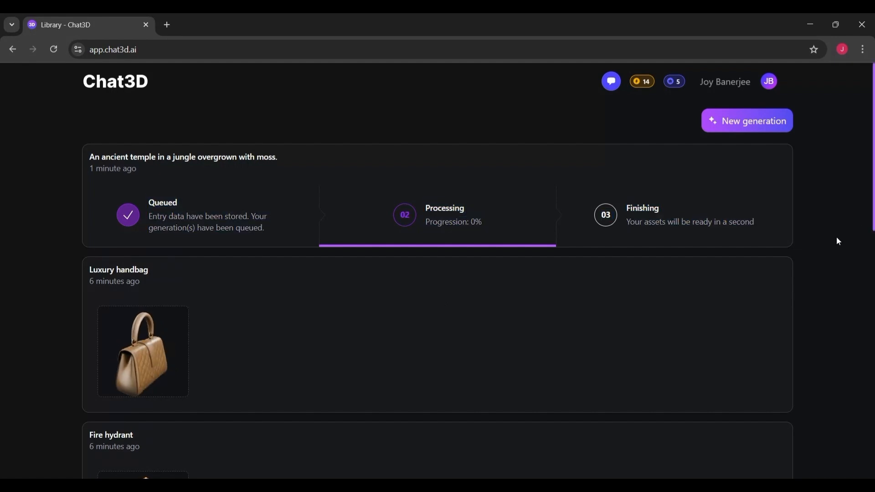
scroll(865, 203, down, 5)
drag(873, 278, 859, 237)
scroll(857, 210, up, 4)
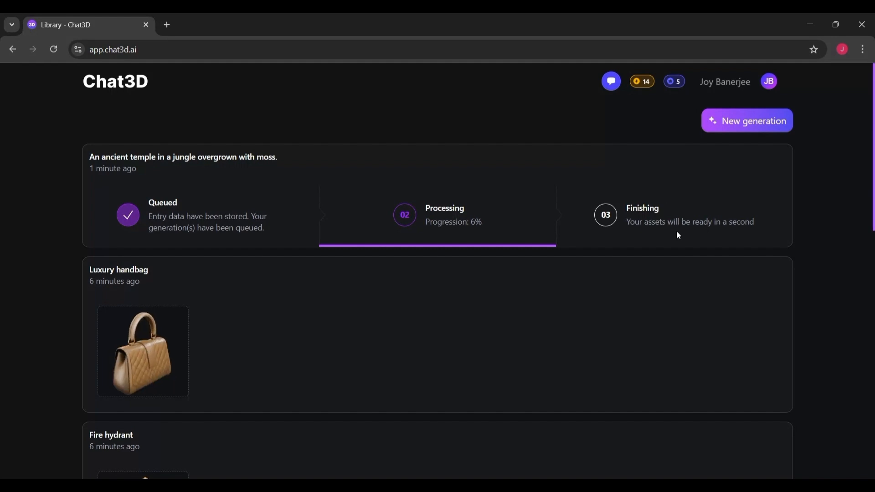
- Open the page for changing the account's plan and reduce the browser zoom so more of the plan cards fit
click(763, 91)
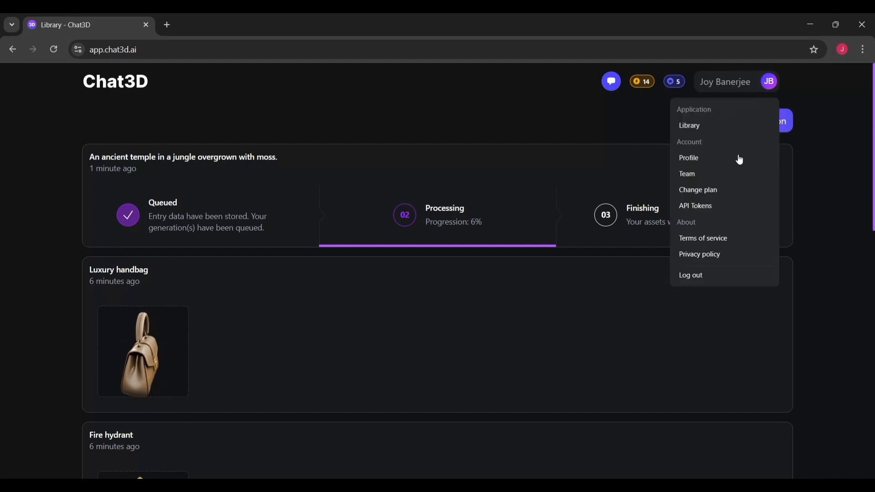
click(730, 190)
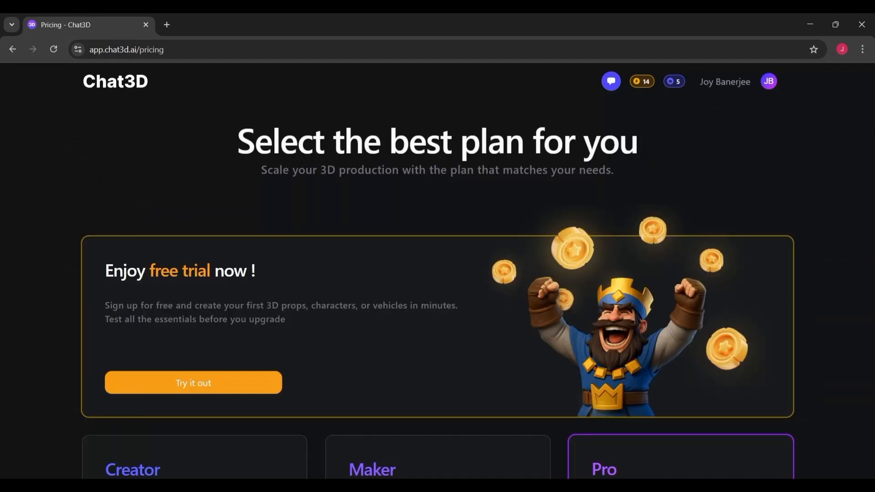
scroll(872, 143, down, 3)
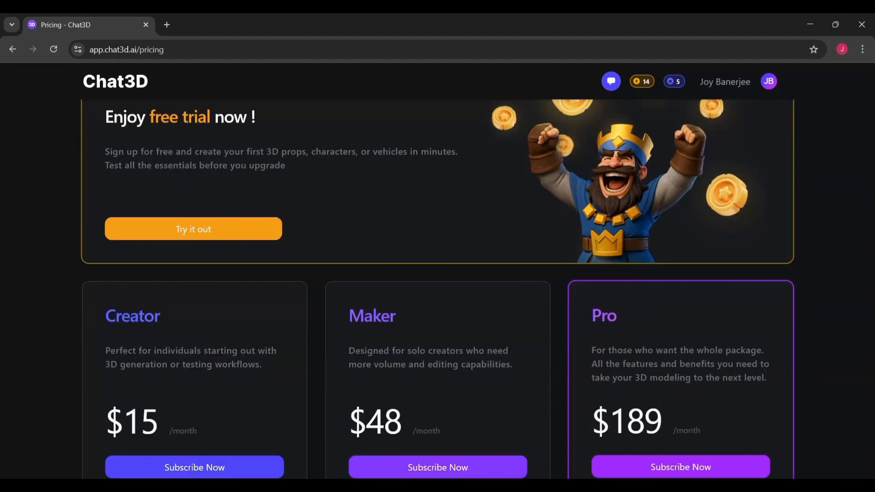
scroll(872, 115, up, 3)
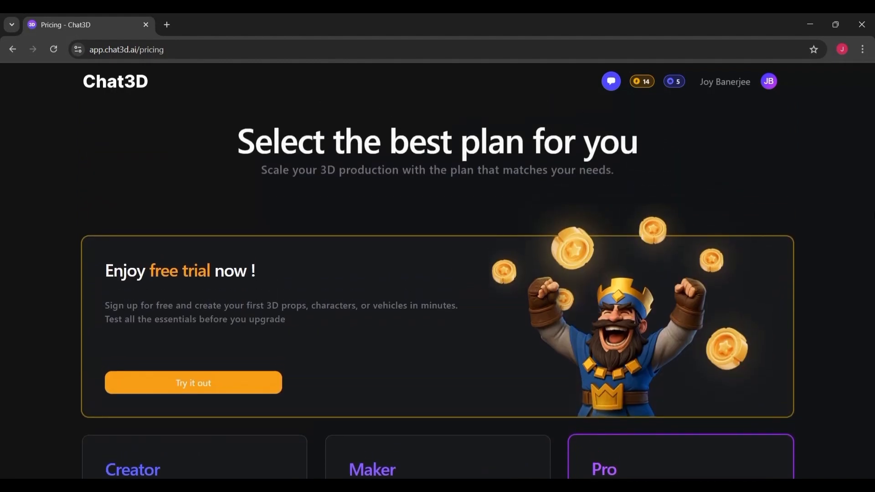
key(ctrl+minus)
key(ctrl+minus)
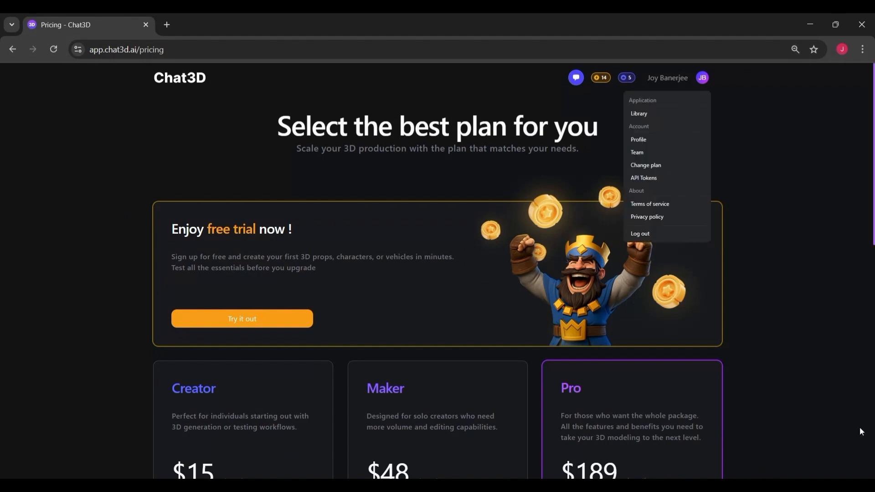
triple_click(809, 348)
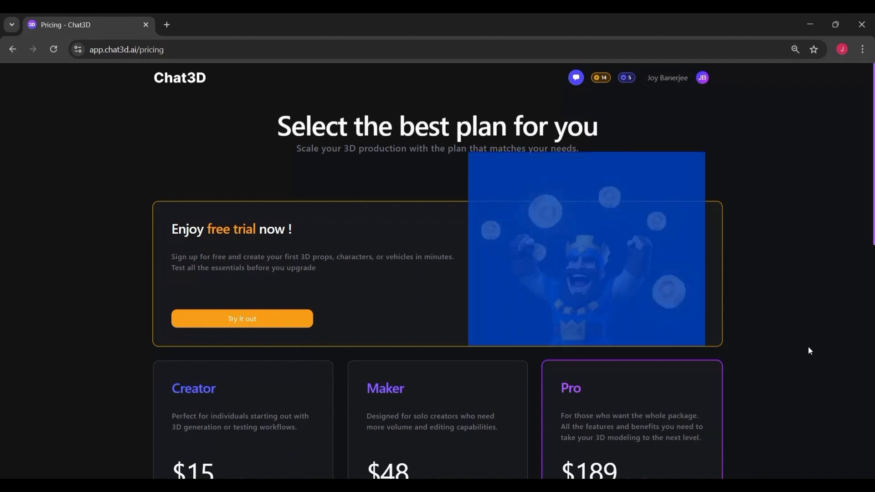
click(829, 350)
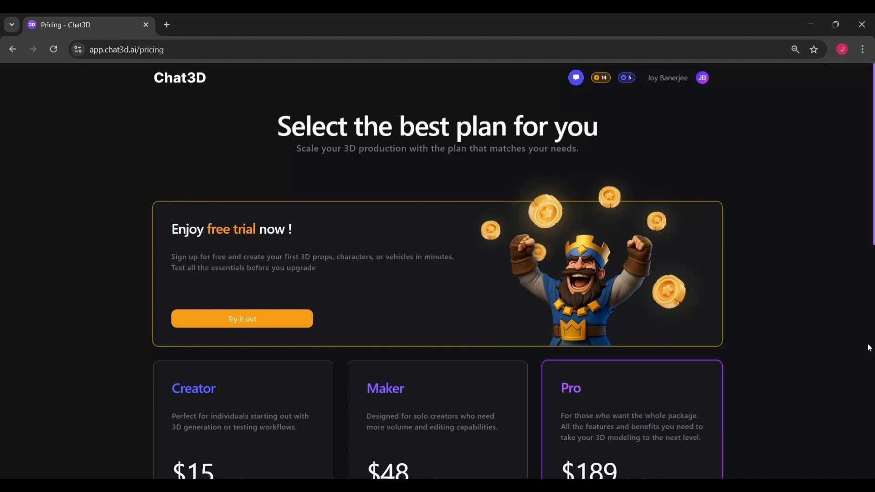
- Review the prices and included features of the Creator, Maker and Pro plans and the enterprise Company Plan
scroll(869, 348, down, 2)
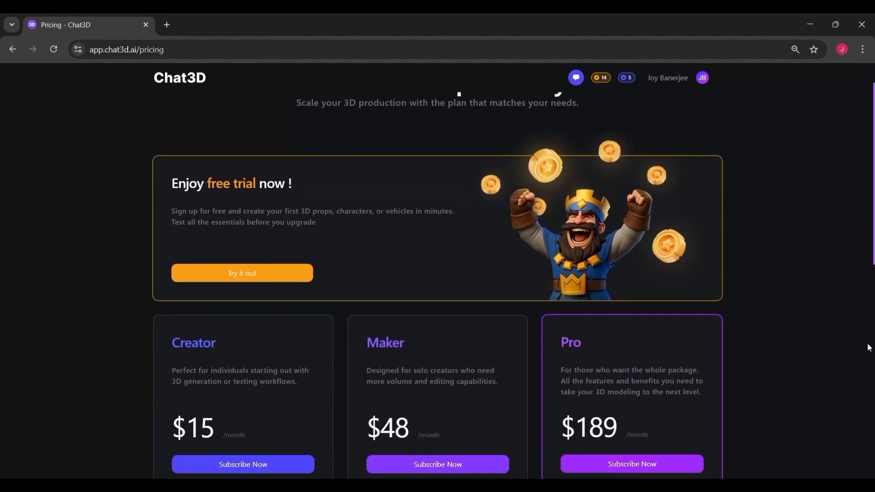
scroll(869, 348, down, 1)
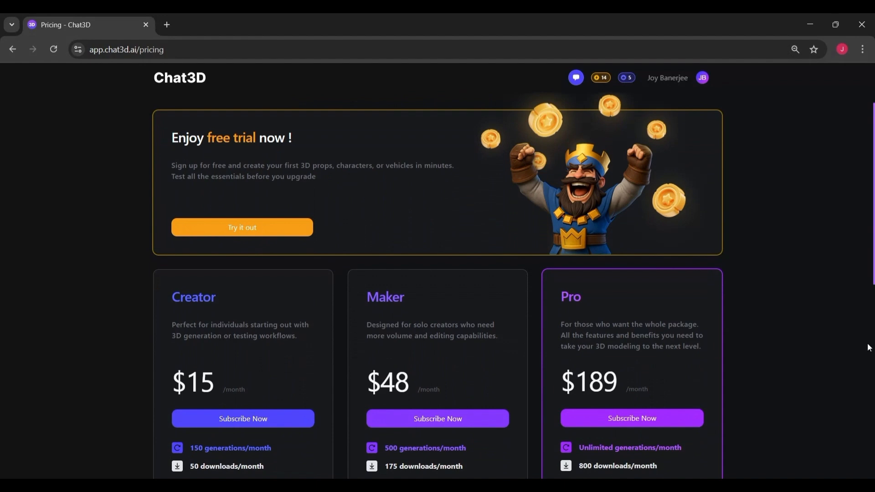
scroll(869, 348, down, 1)
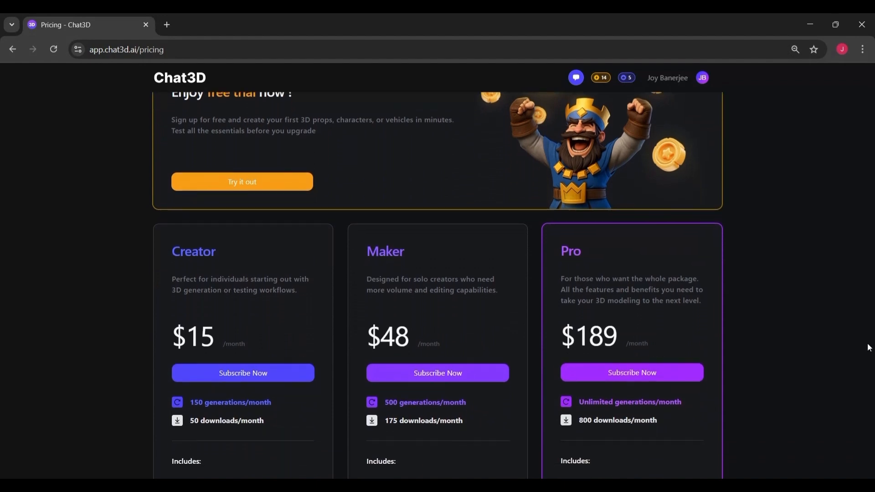
scroll(868, 348, down, 2)
scroll(868, 348, down, 1)
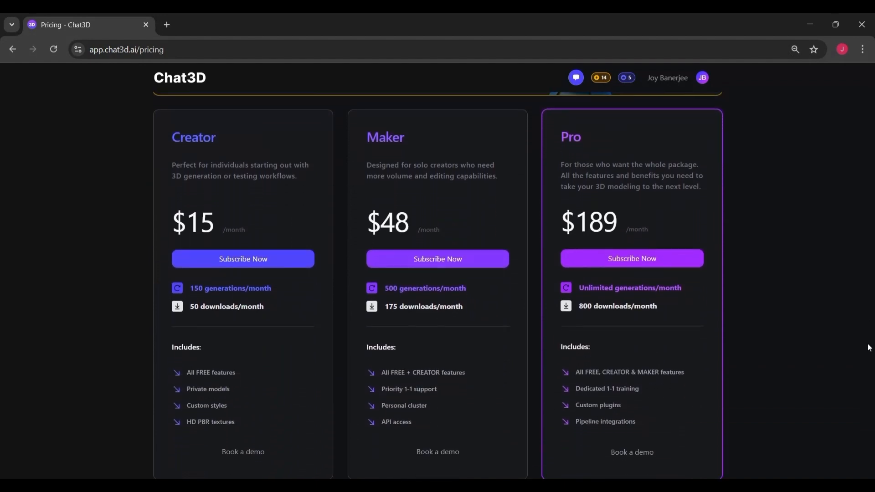
scroll(869, 348, down, 1)
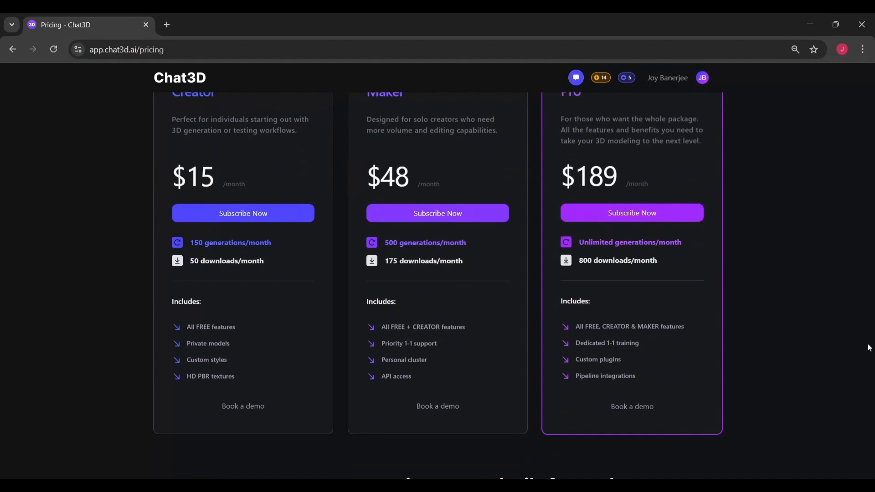
scroll(869, 348, down, 5)
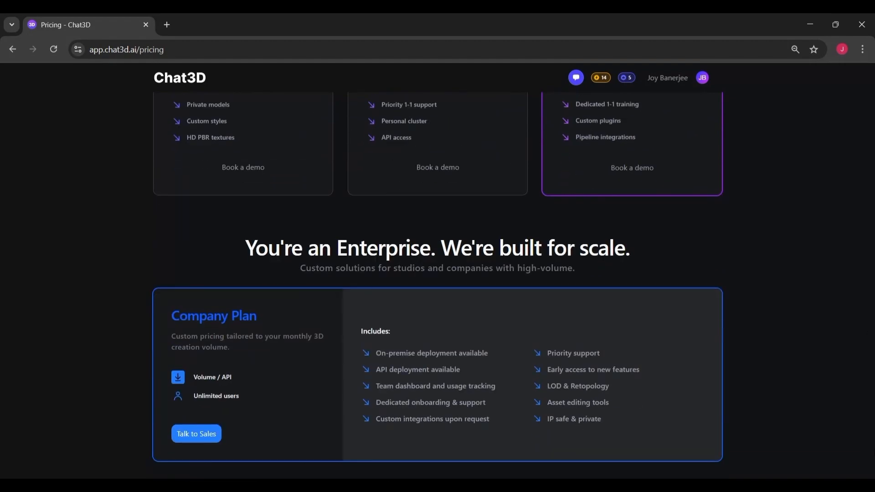
scroll(822, 452, up, 10)
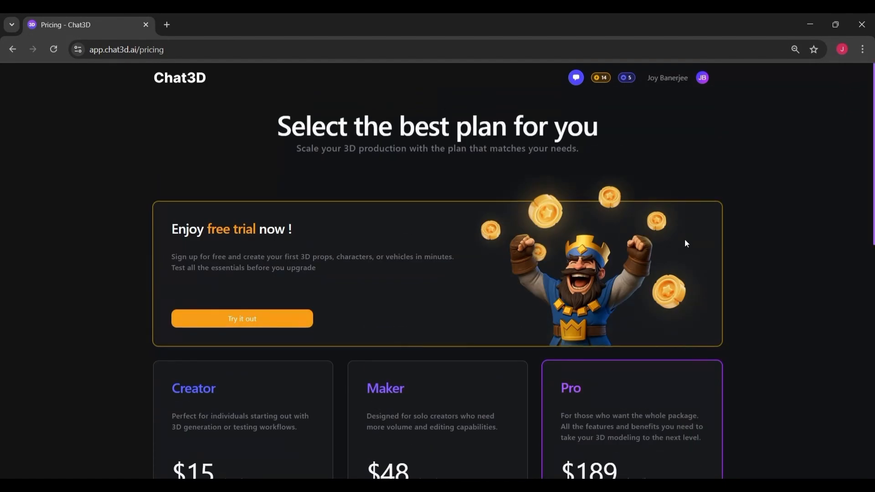
- Open the finished ancient temple generation from the library and inspect the model from several sides
click(703, 78)
click(651, 113)
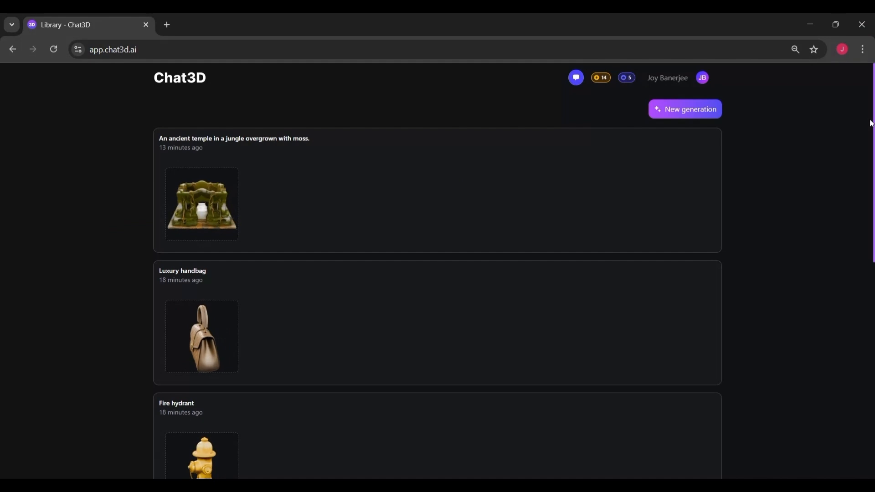
click(174, 210)
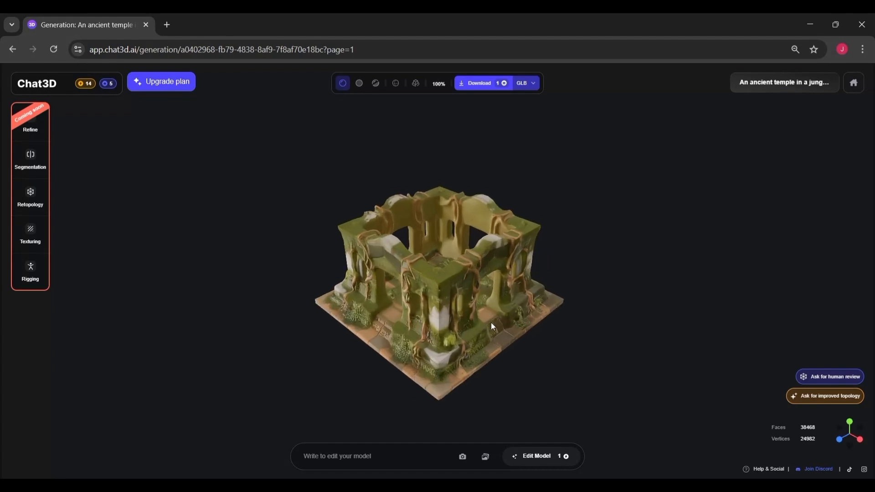
drag(426, 324, 813, 303)
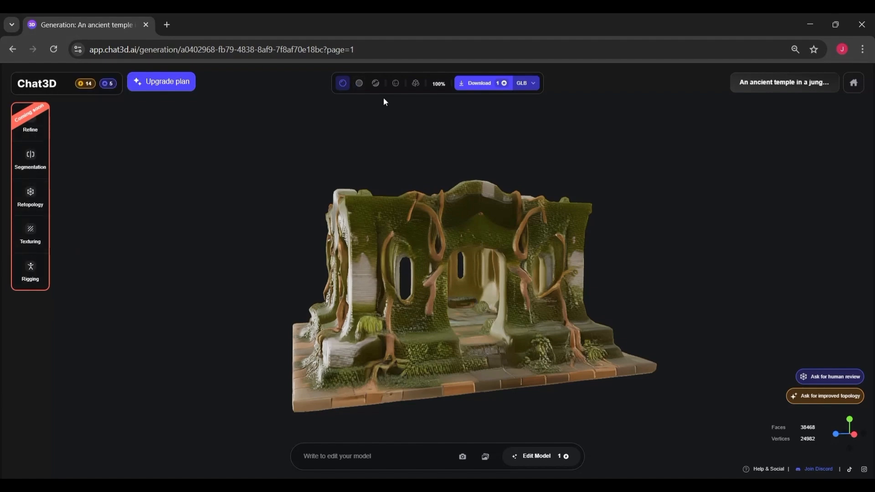
- Check the available download formats without changing GLB, and examine the temple from above and from the side
click(534, 86)
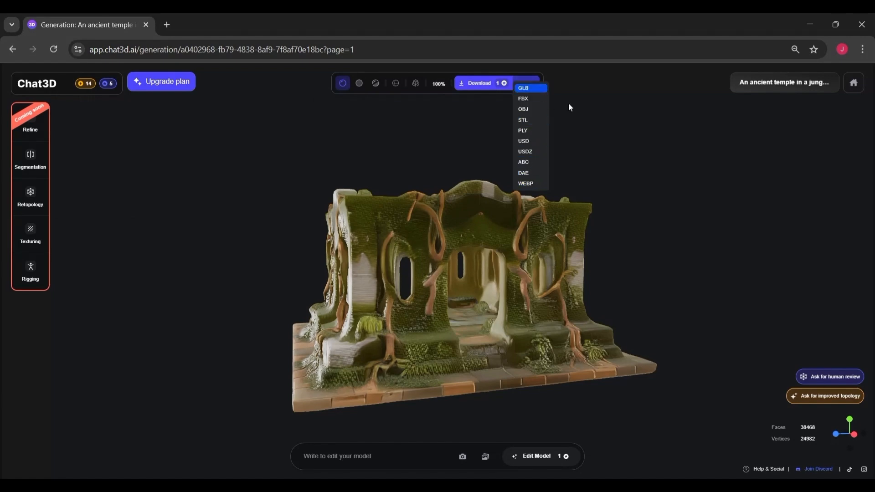
drag(609, 139, 578, 242)
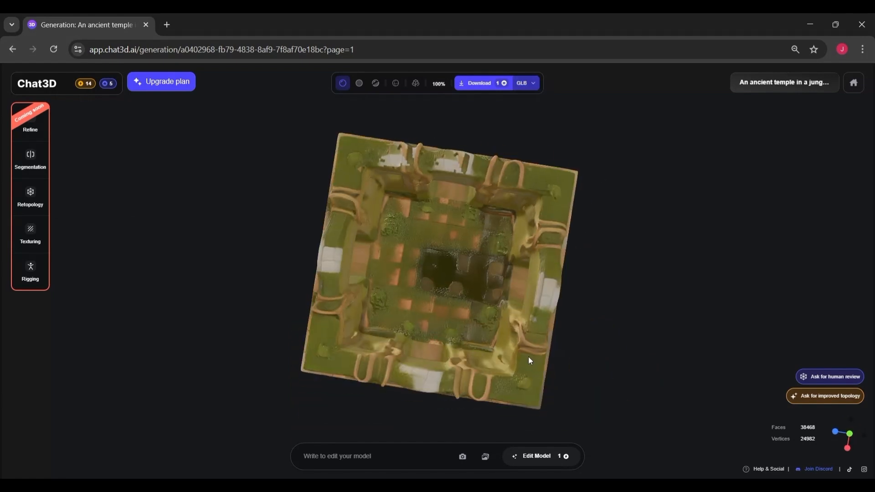
drag(528, 356, 589, 250)
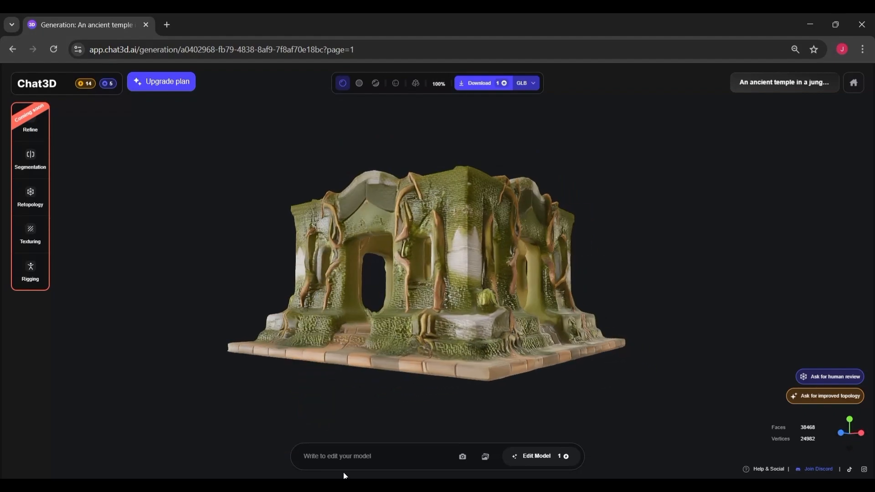